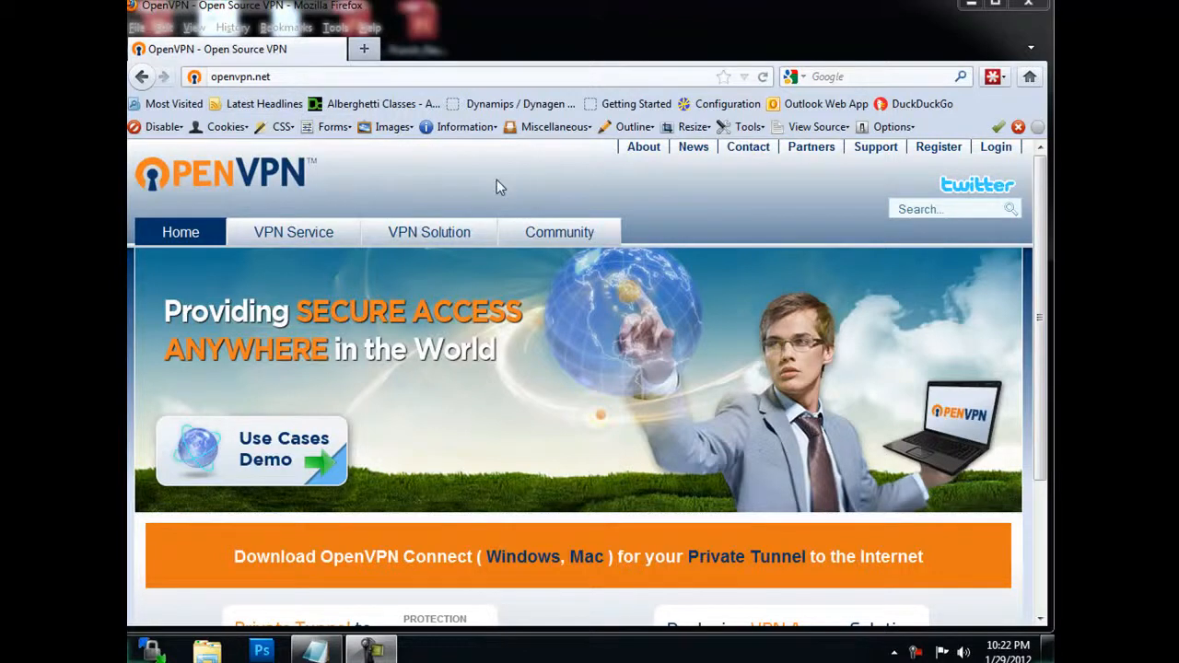
Step: Download the OpenVPN 2.2.2 Windows installer, openvpn-2.2.2-install.exe, from the community downloads page and save the file
mouse_move(558, 236)
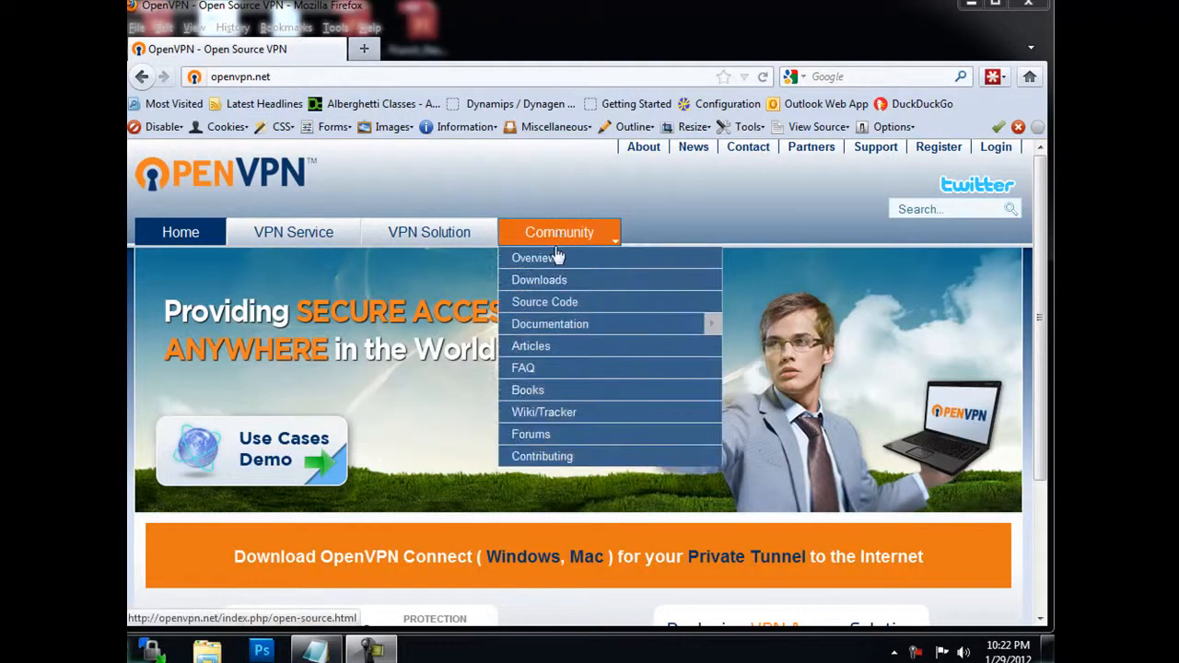
click(558, 284)
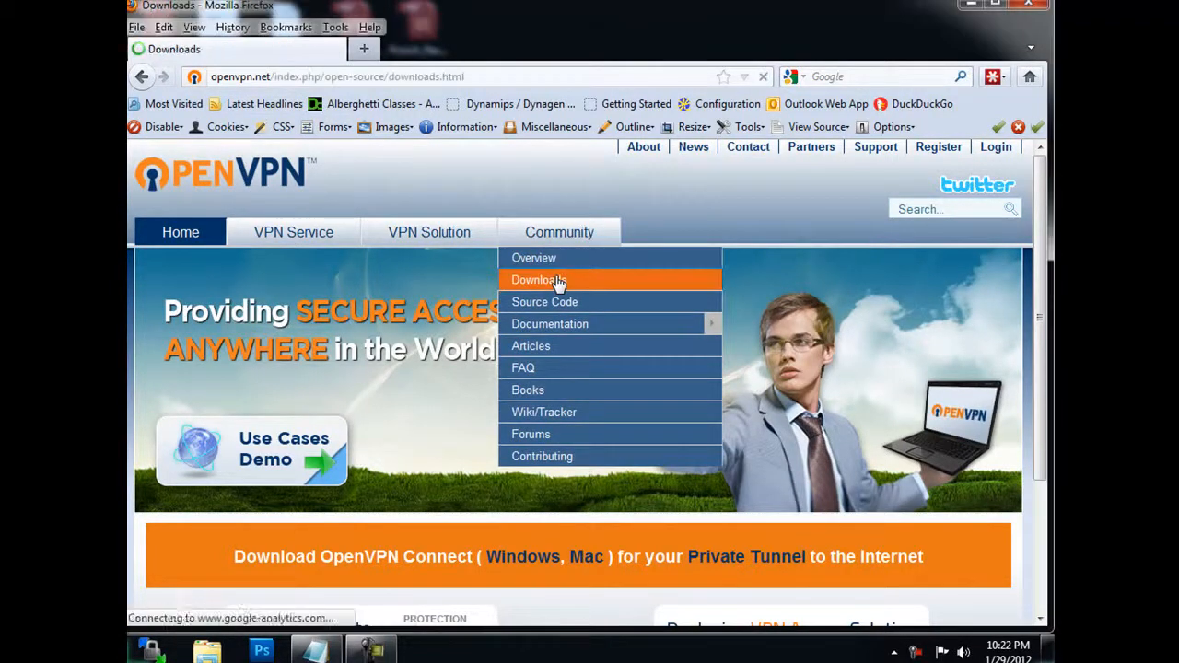
drag(1041, 273, 1042, 312)
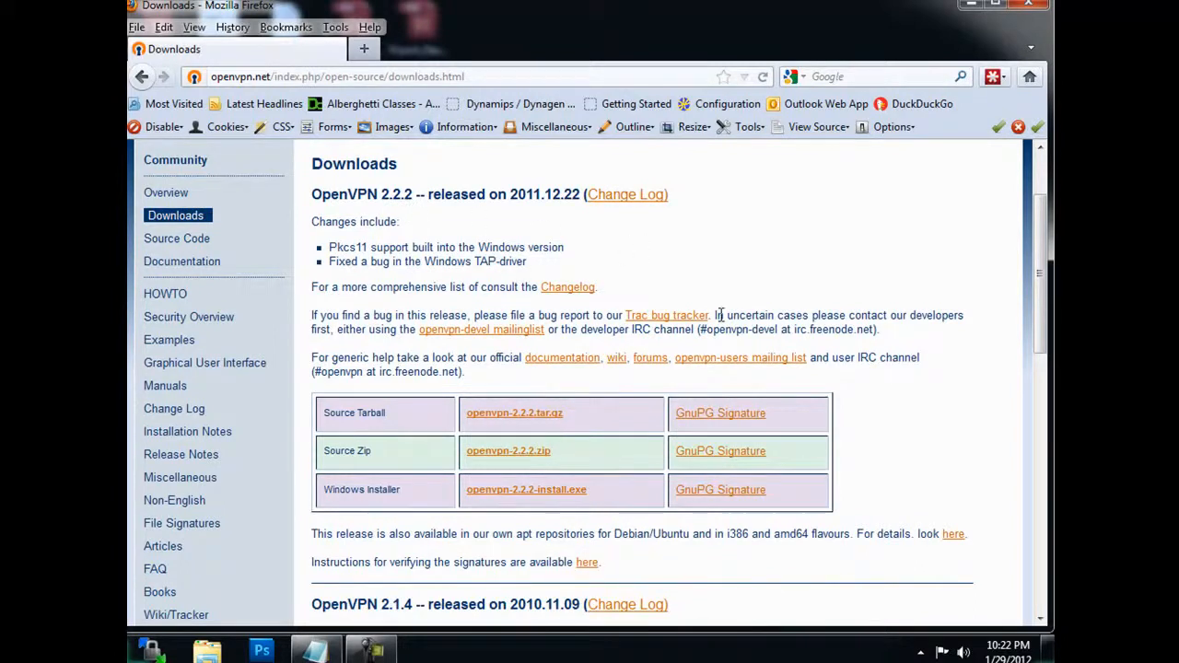
click(533, 496)
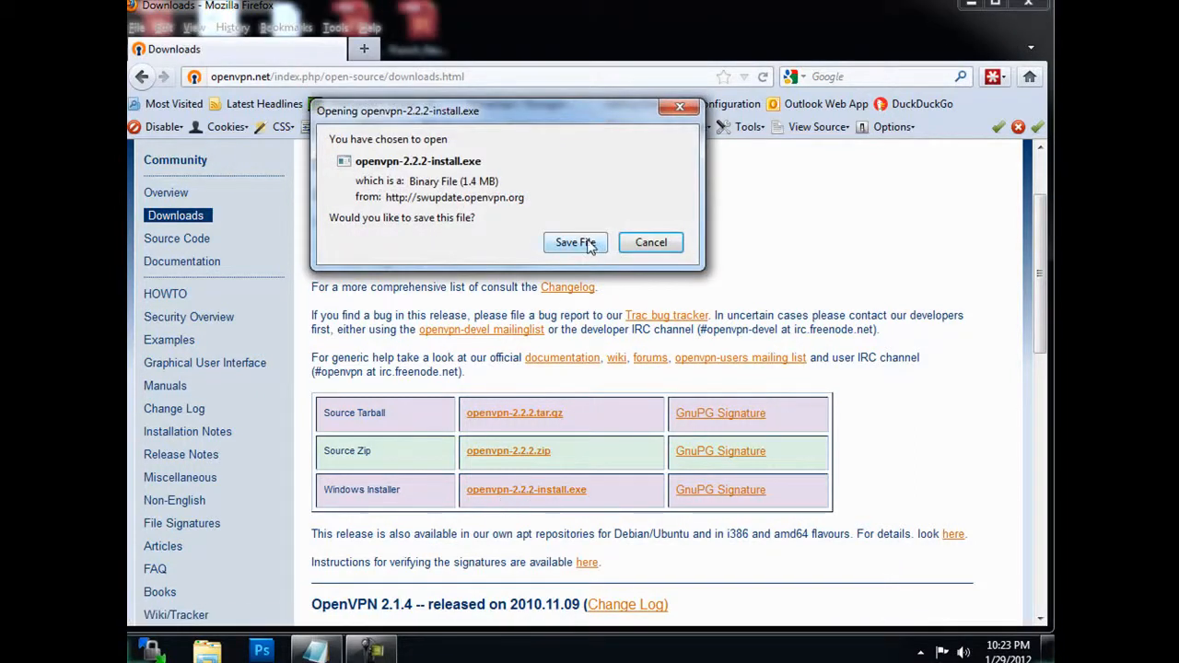
click(588, 247)
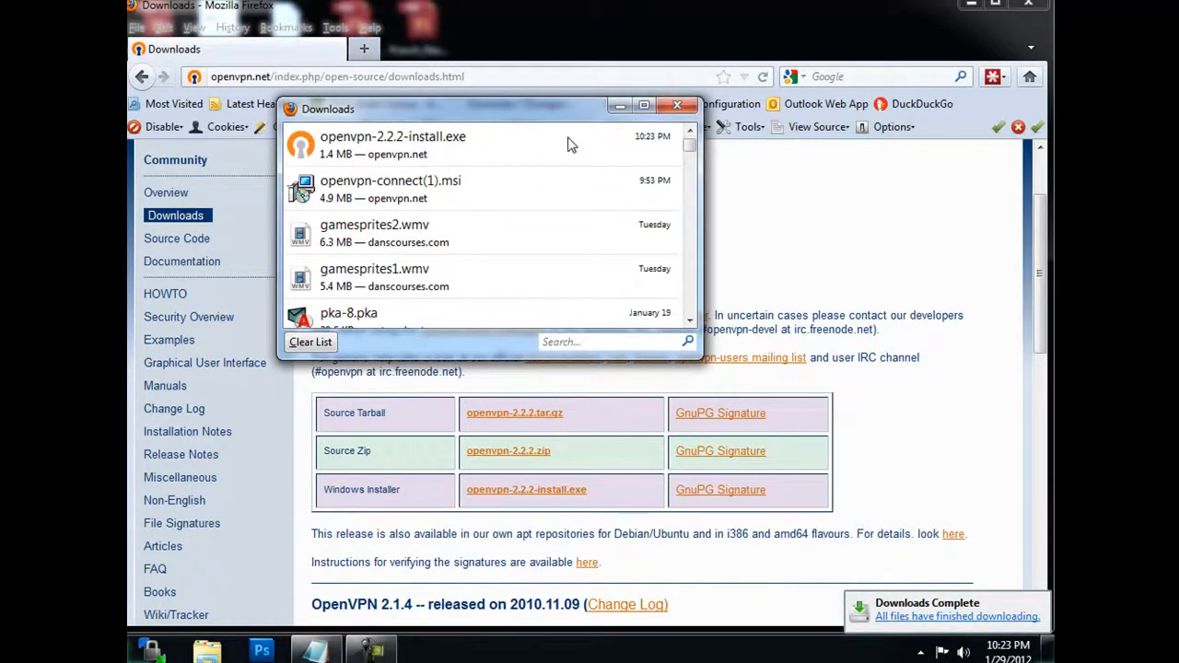
click(921, 652)
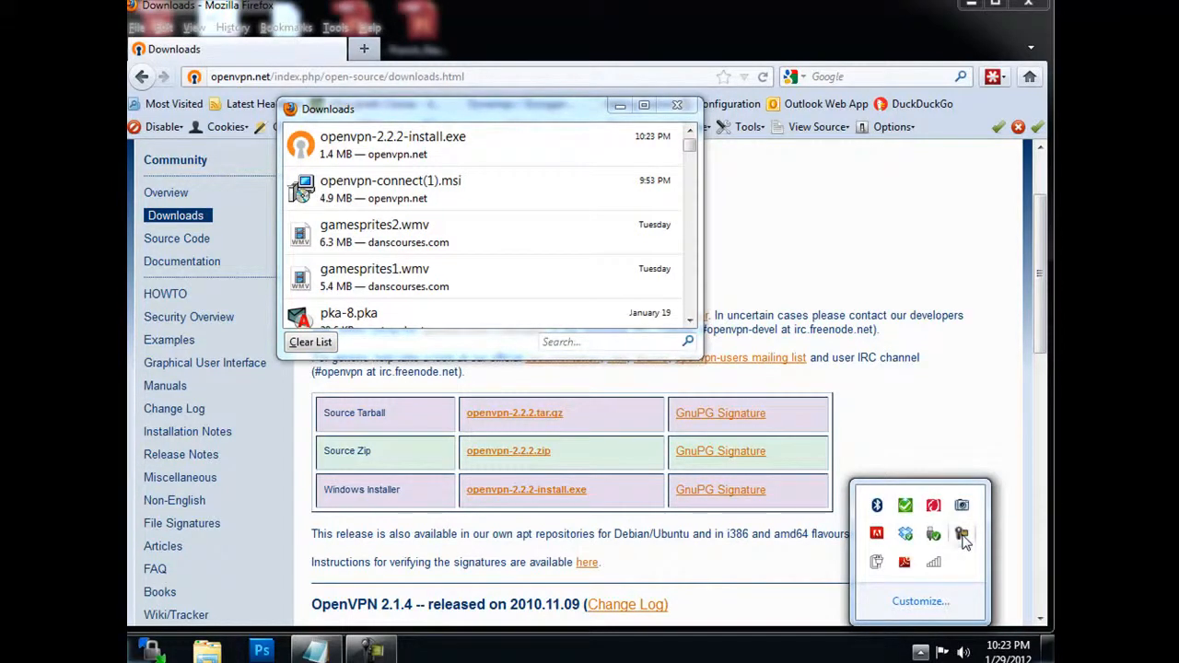
click(371, 651)
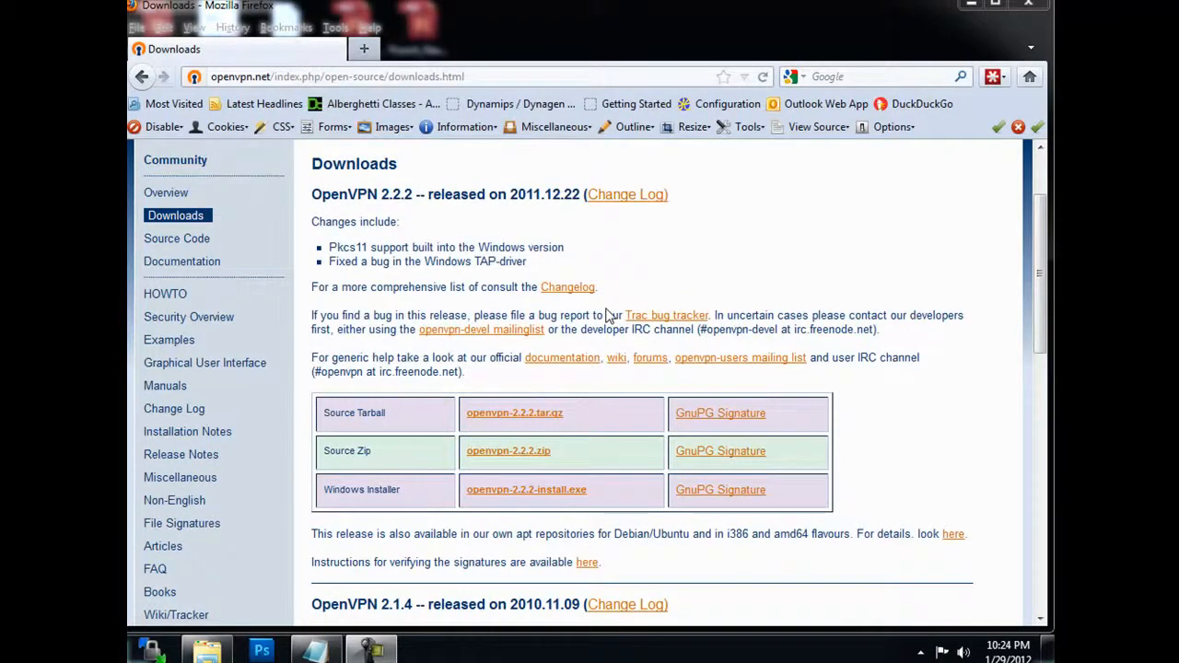
Step: Minimize the browser and run the openvpn-2.2.2-install.exe file from the desktop, allowing it past the security warning
click(970, 7)
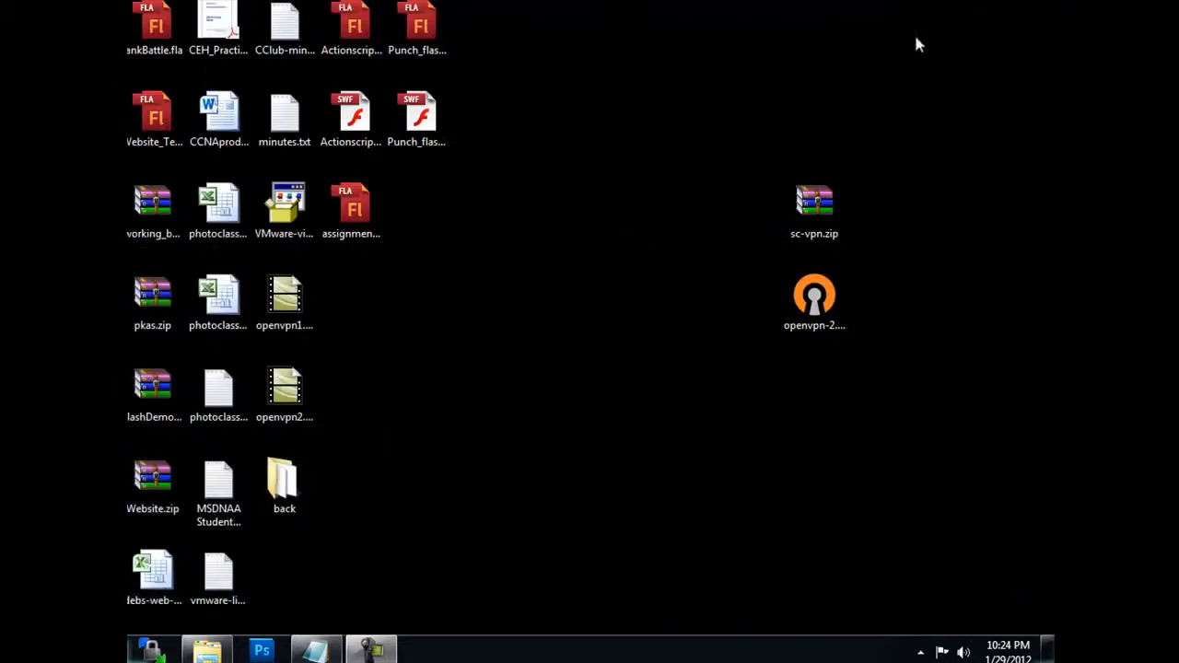
click(817, 309)
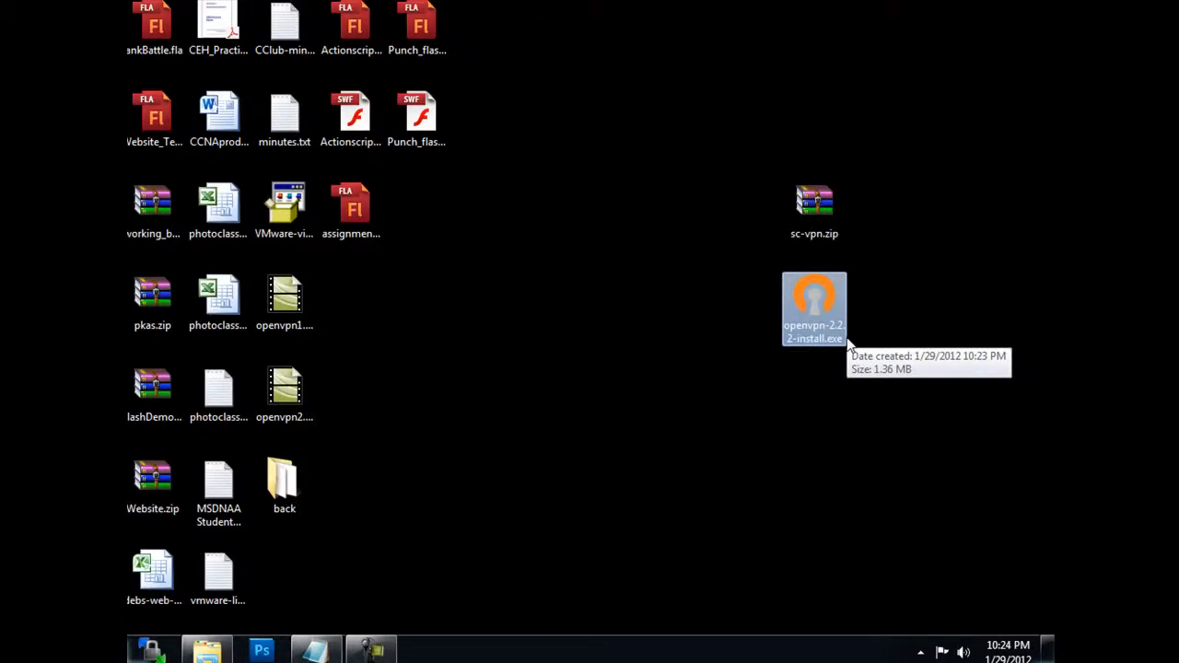
double_click(814, 299)
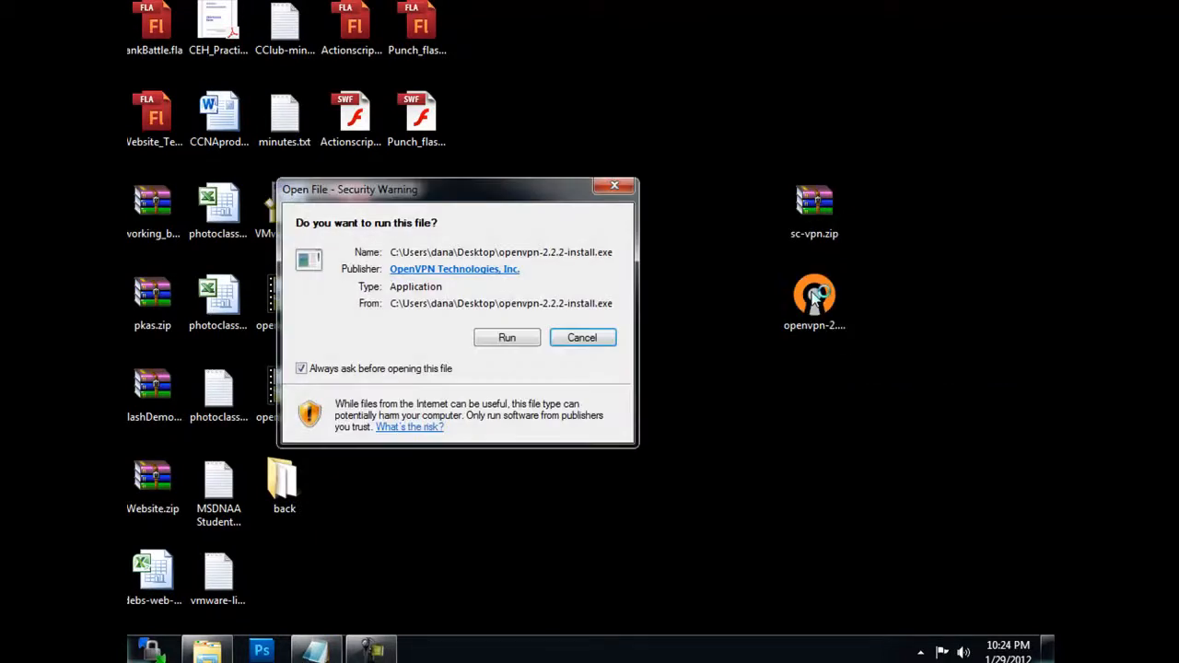
click(507, 339)
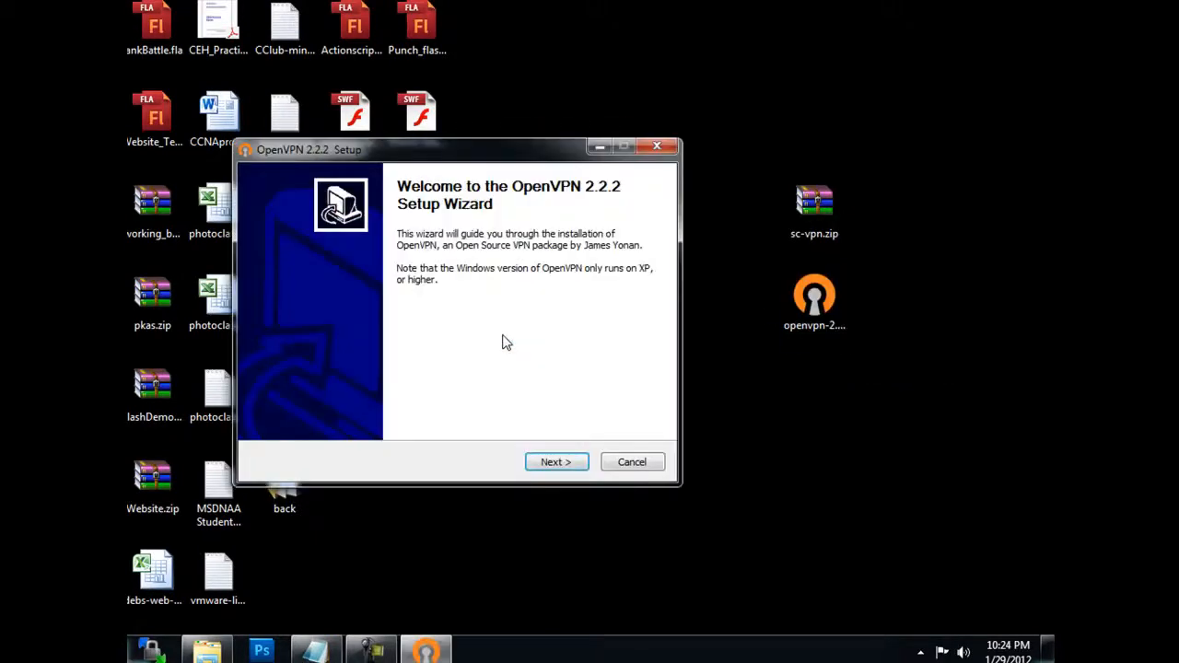
Step: Accept the license agreement and install OpenVPN 2.2.2 with the default components in C:\Program Files (x86)\OpenVPN
click(556, 463)
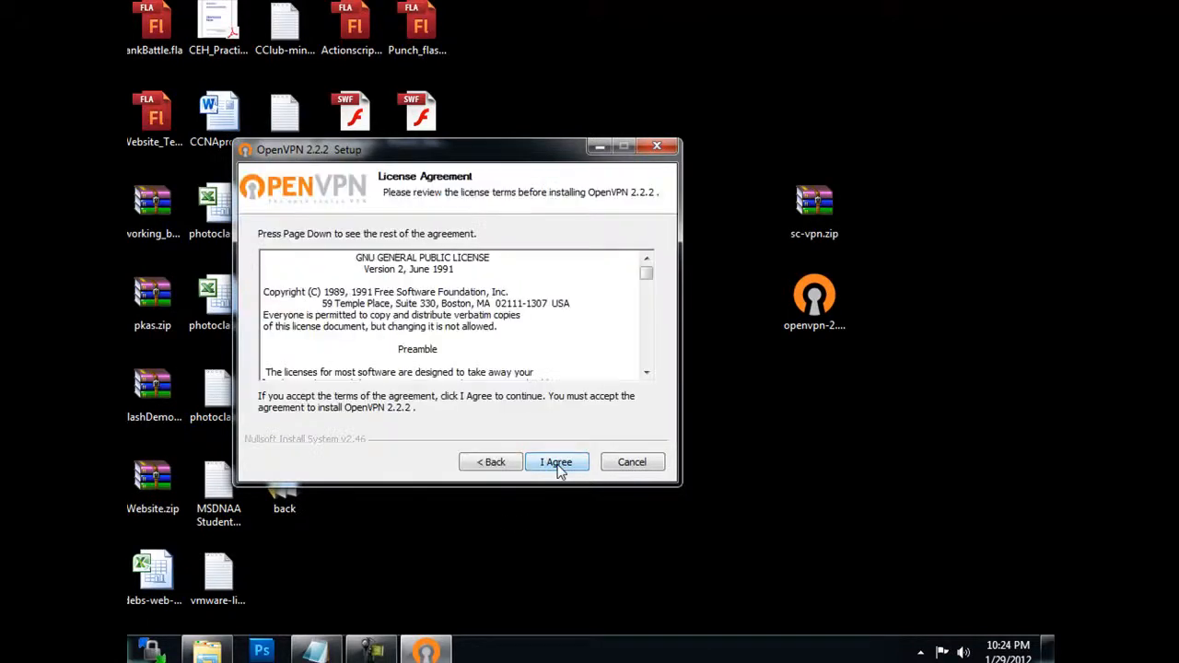
click(557, 463)
click(559, 468)
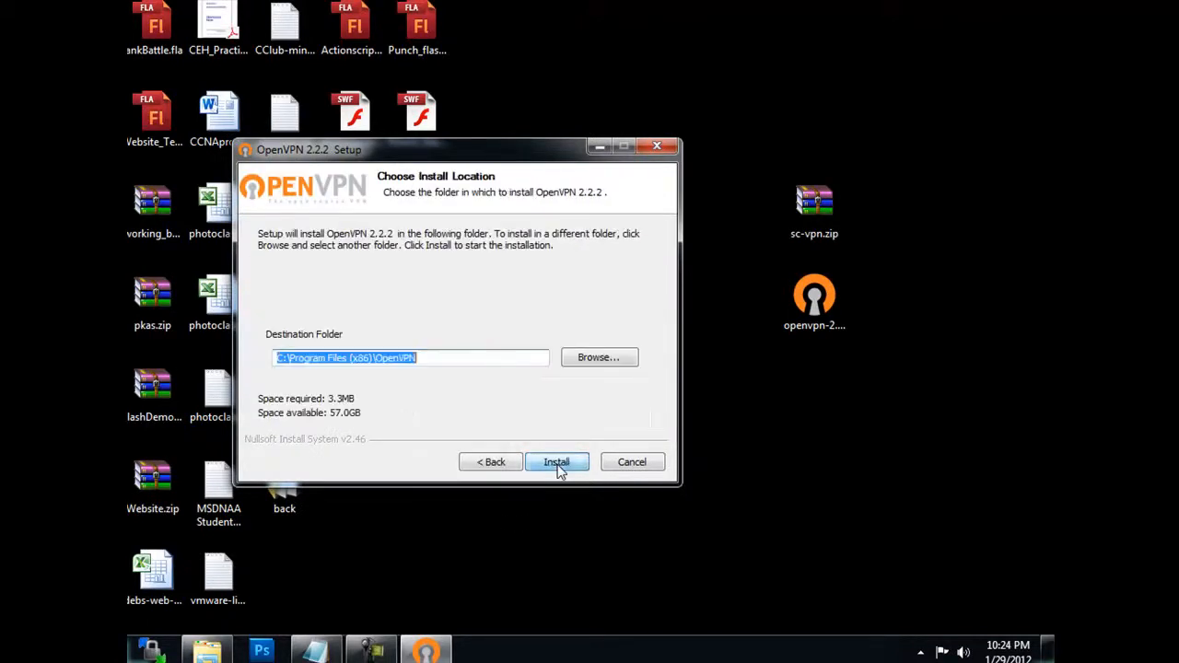
click(558, 467)
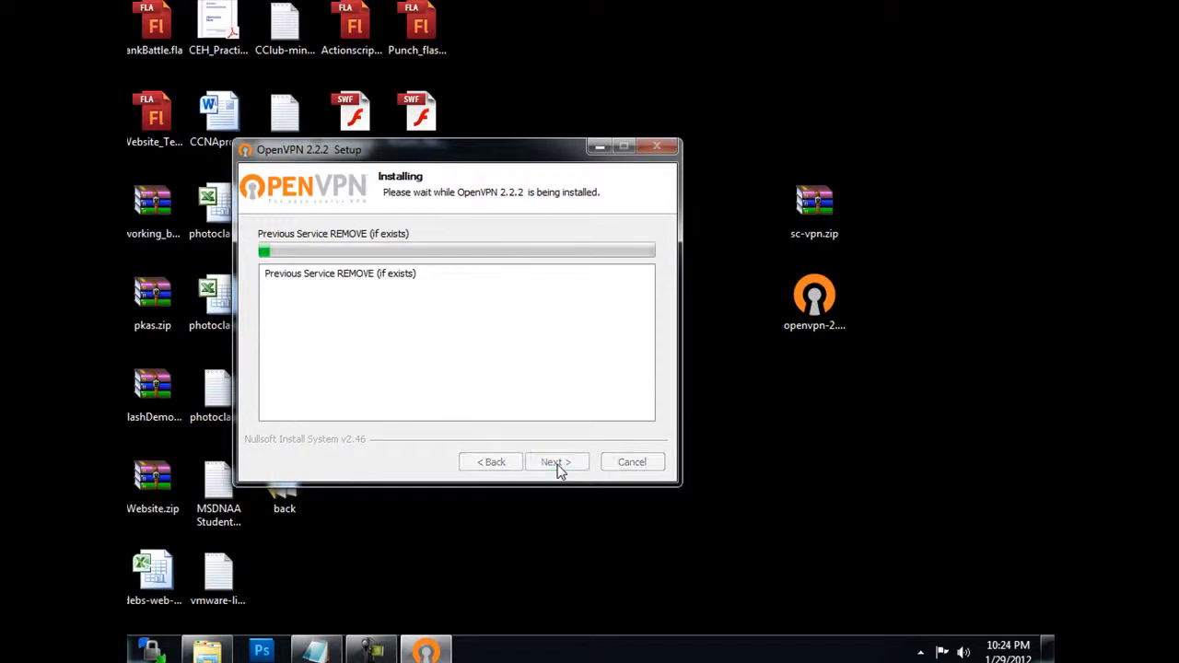
Step: Choose to always trust software from OpenVPN Technologies, Inc. and install the TAP-Win32 Provider V9 network adapter driver
drag(507, 147, 475, 112)
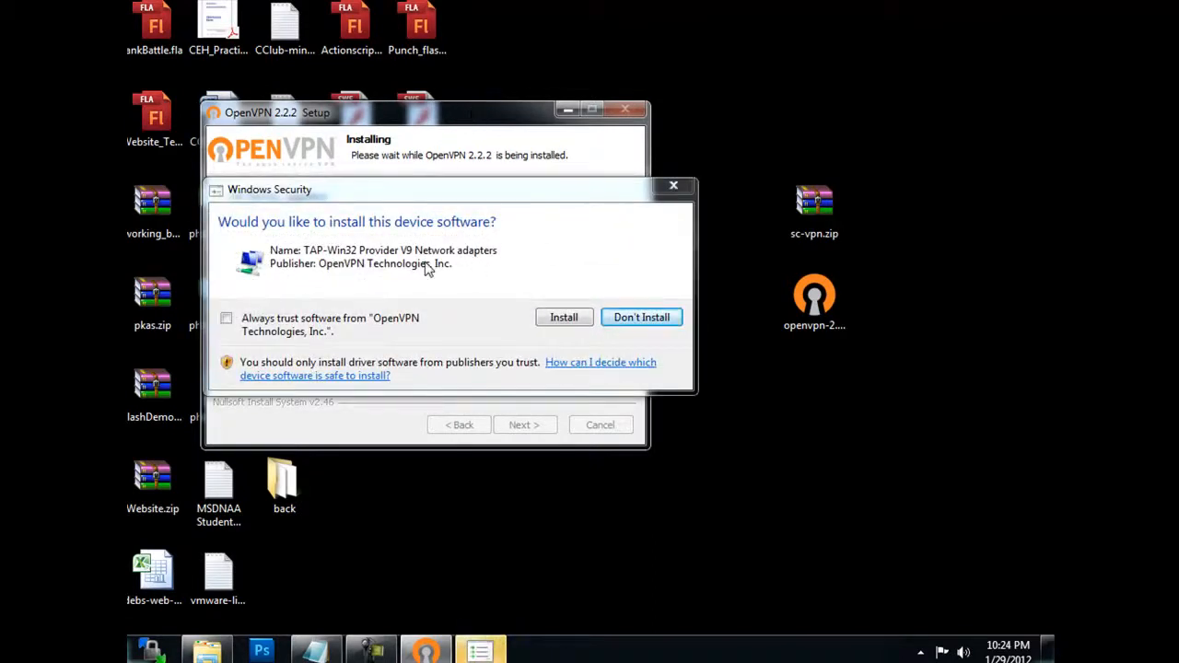
click(228, 320)
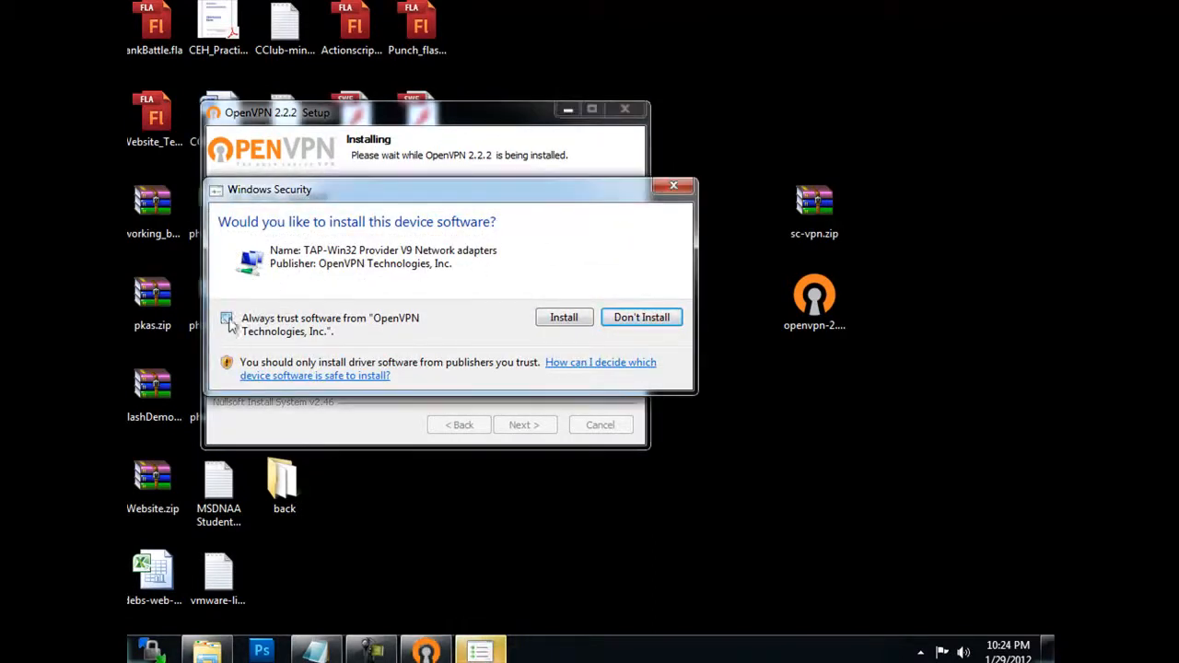
click(563, 317)
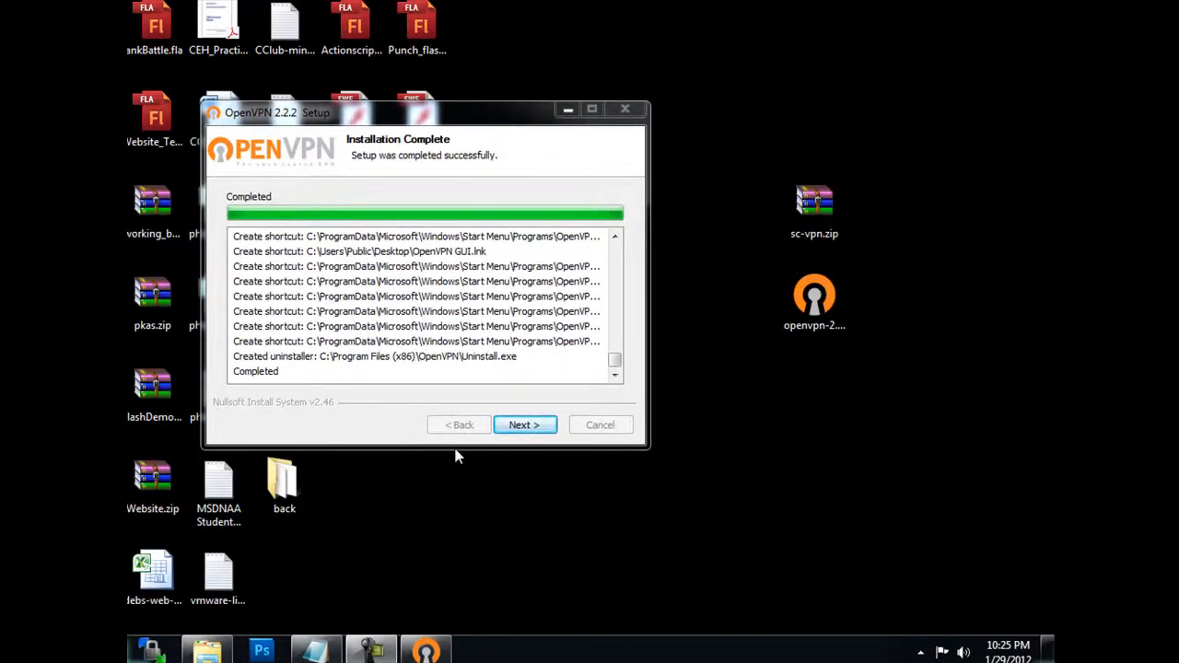
Step: Finish the OpenVPN setup wizard and close the readme document it opens
click(525, 427)
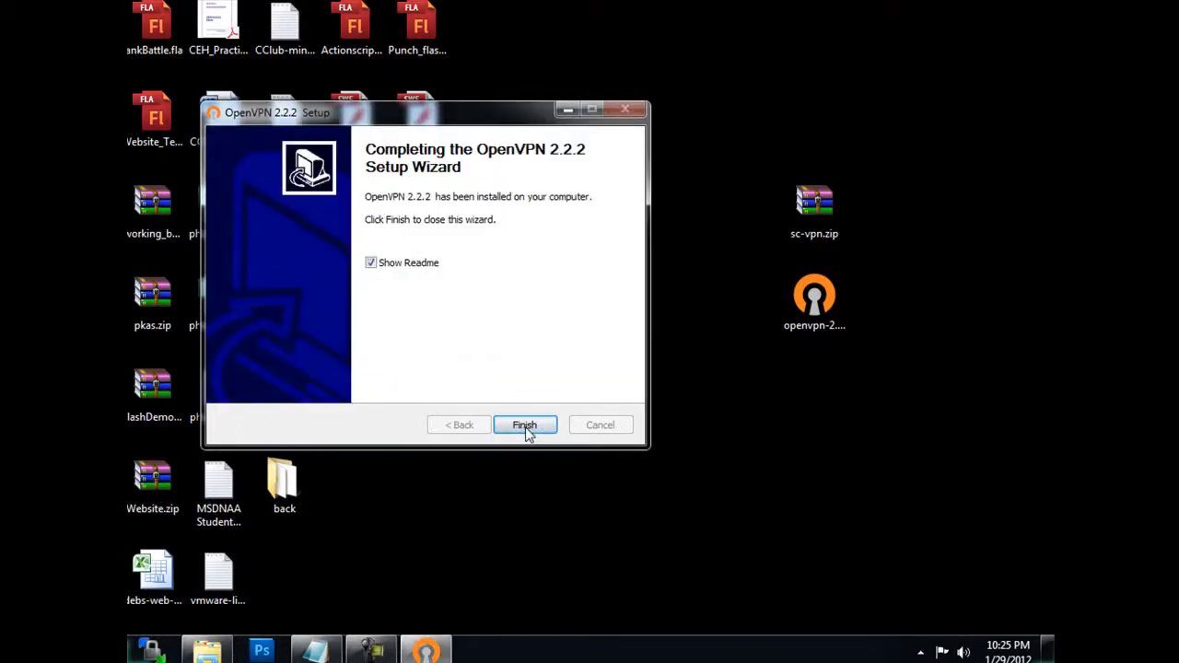
click(525, 426)
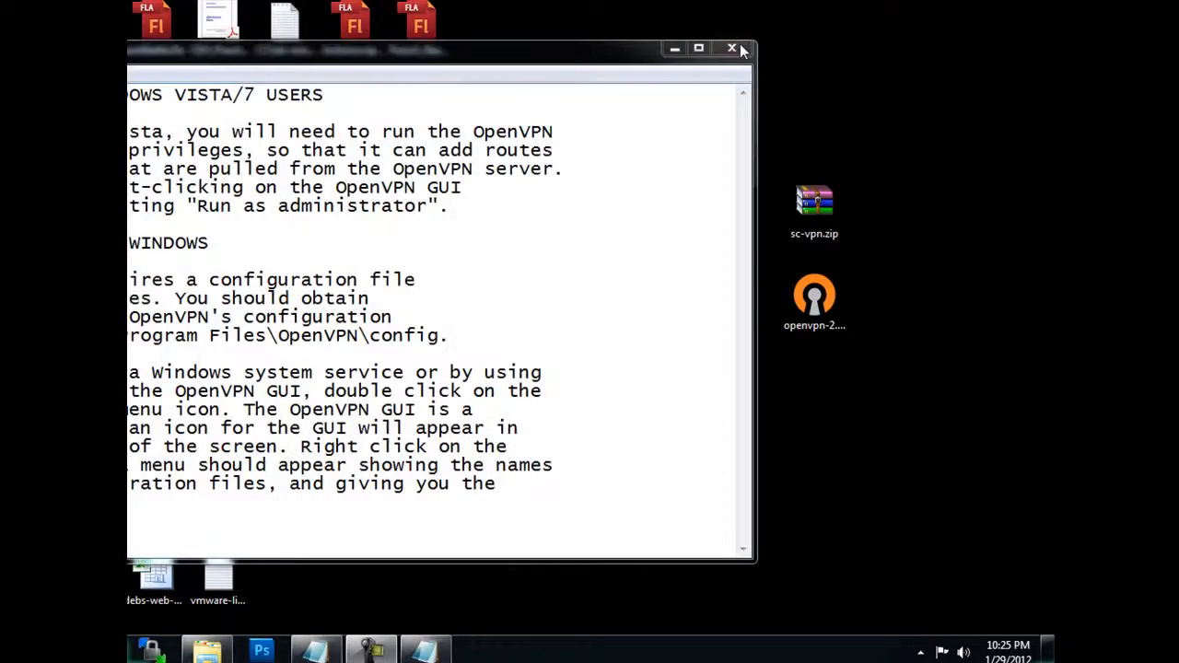
click(733, 49)
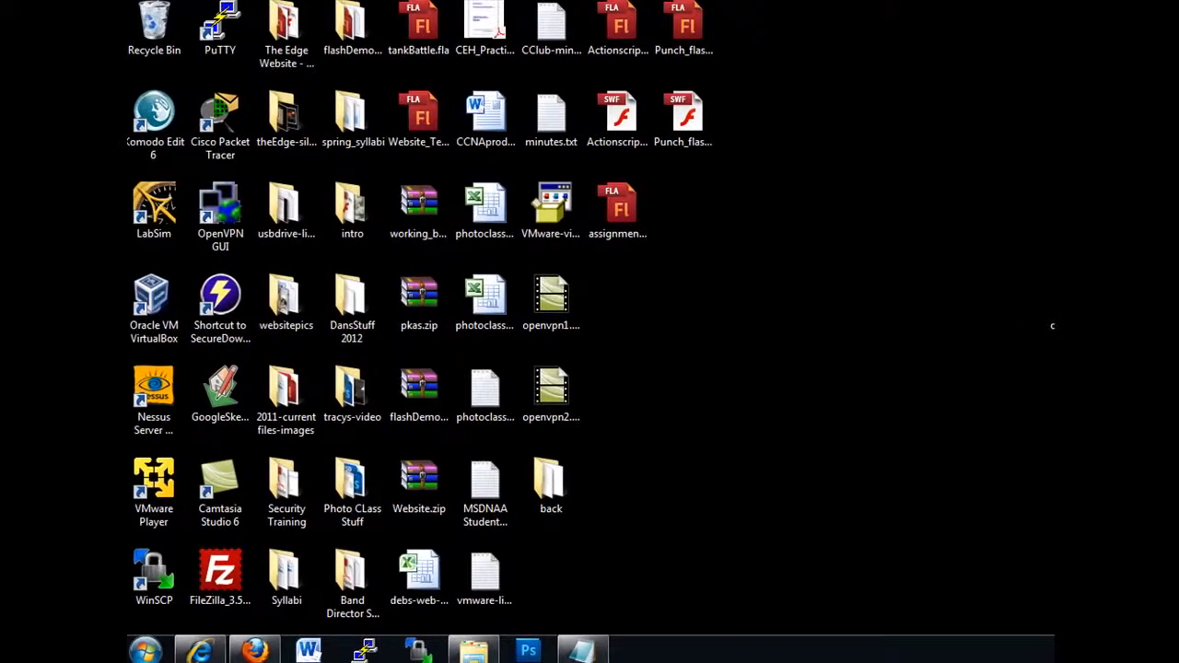
Step: Open the OpenVPN configuration file directory through the shortcuts in the installed OpenVPN program group
click(147, 652)
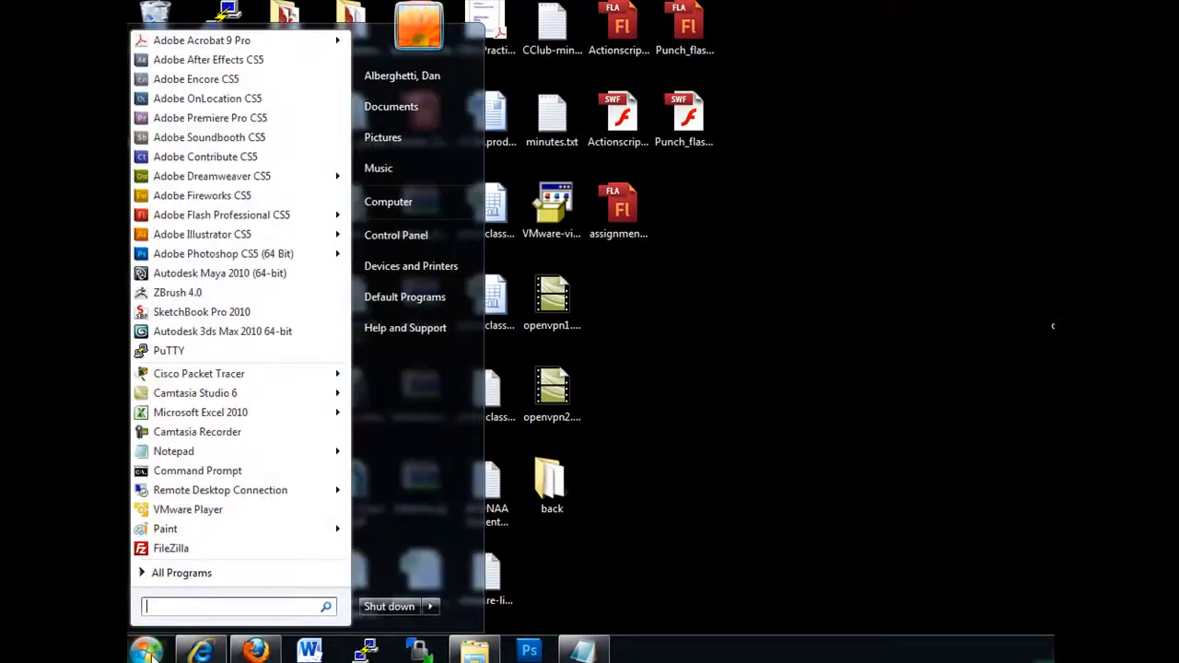
click(169, 574)
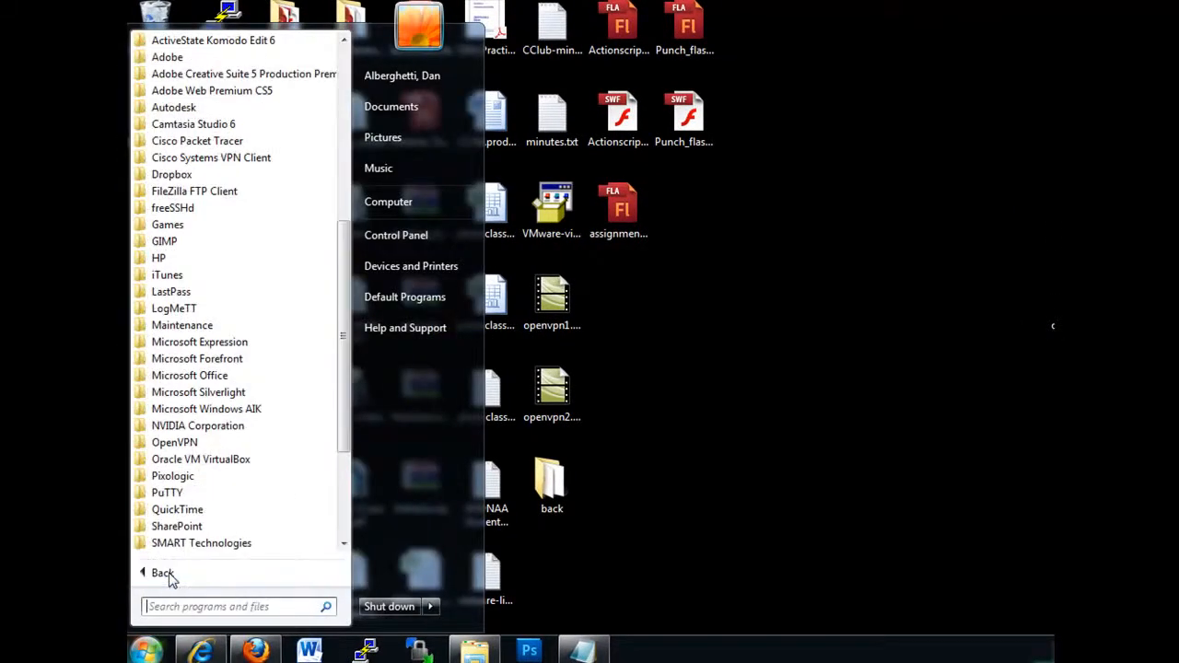
click(178, 443)
scroll(329, 408, down, 1)
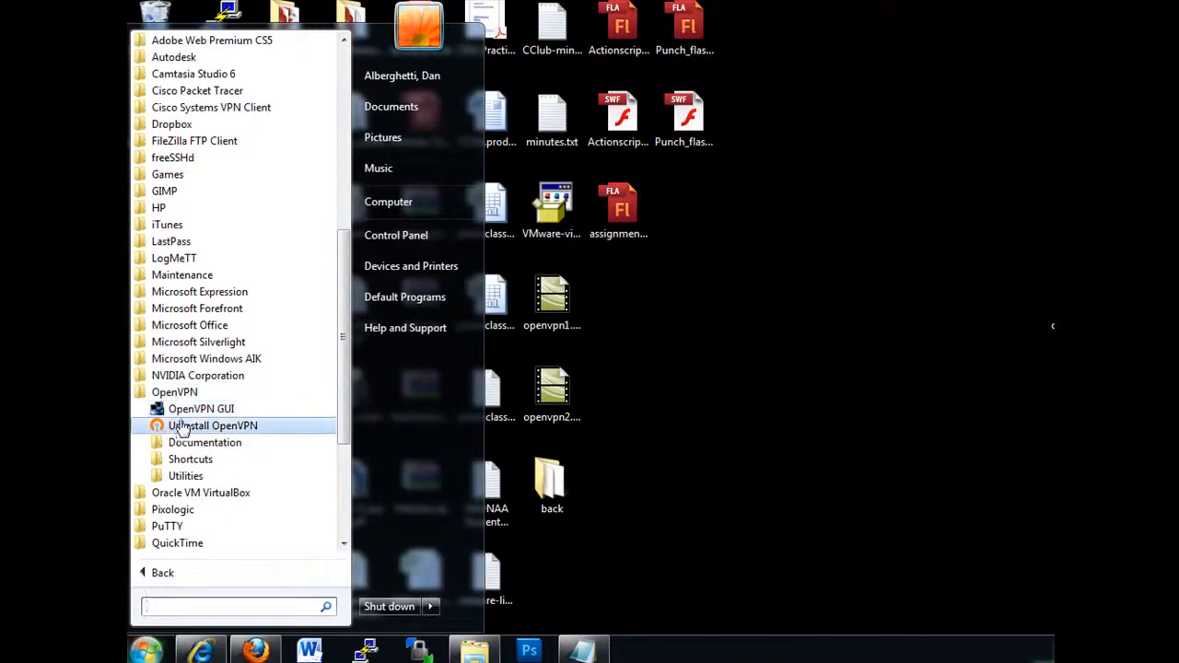
click(181, 461)
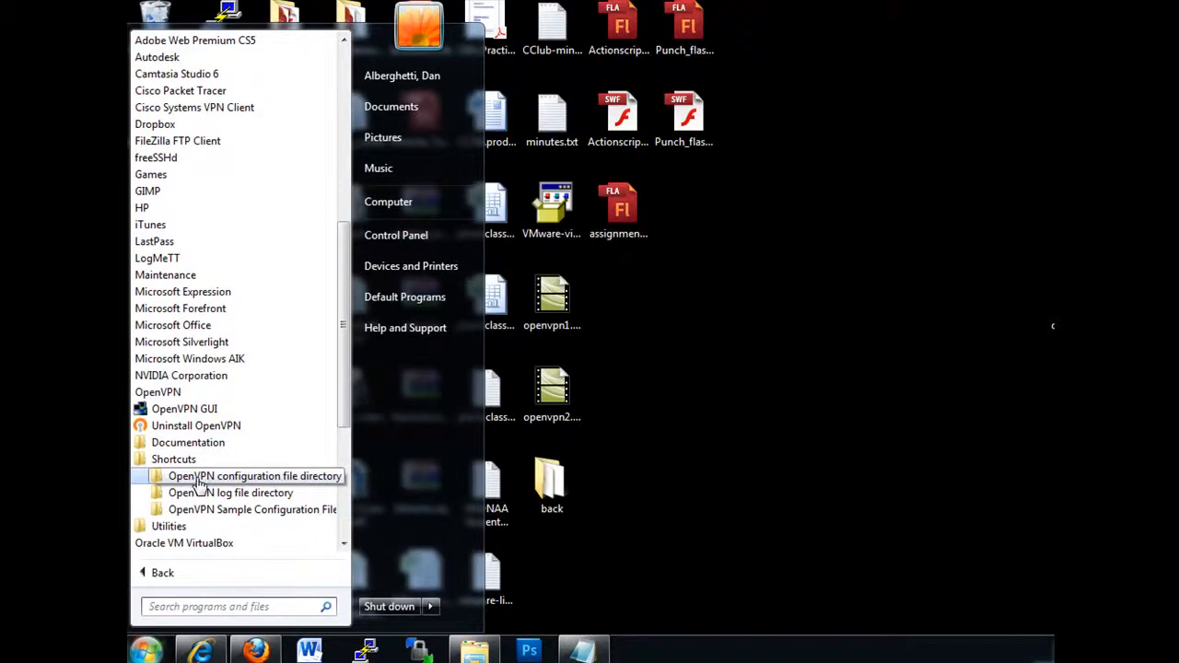
click(198, 482)
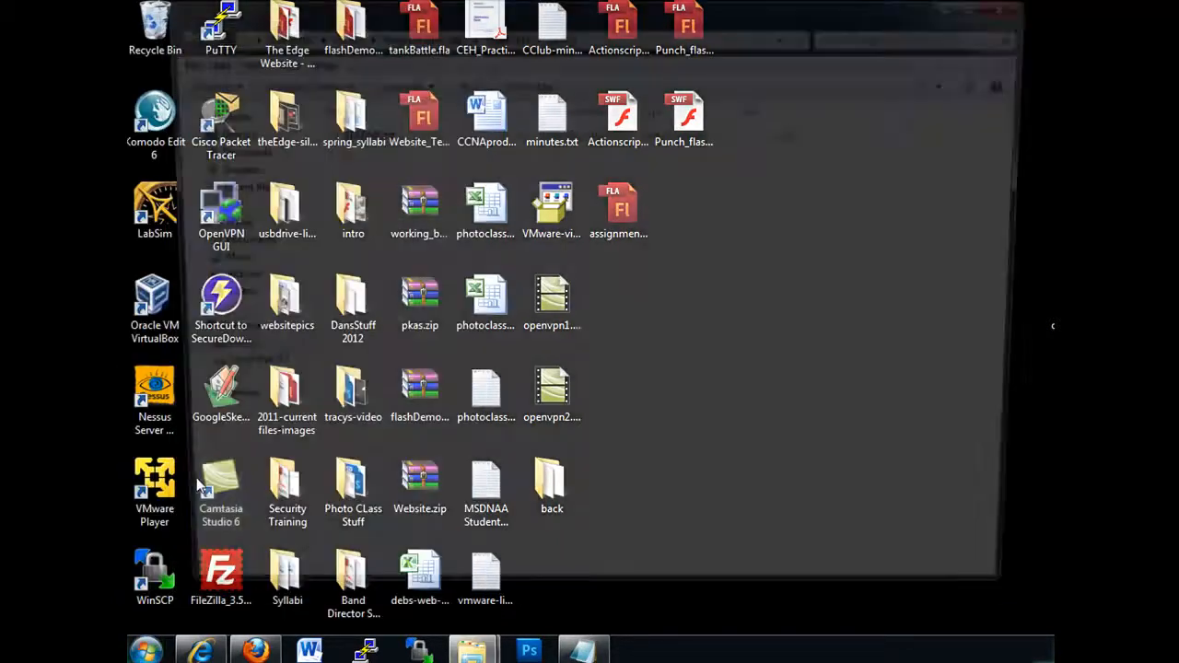
Step: Reposition and narrow the config folder window so it fits on the visible desktop beside the icons
drag(427, 16, 683, 21)
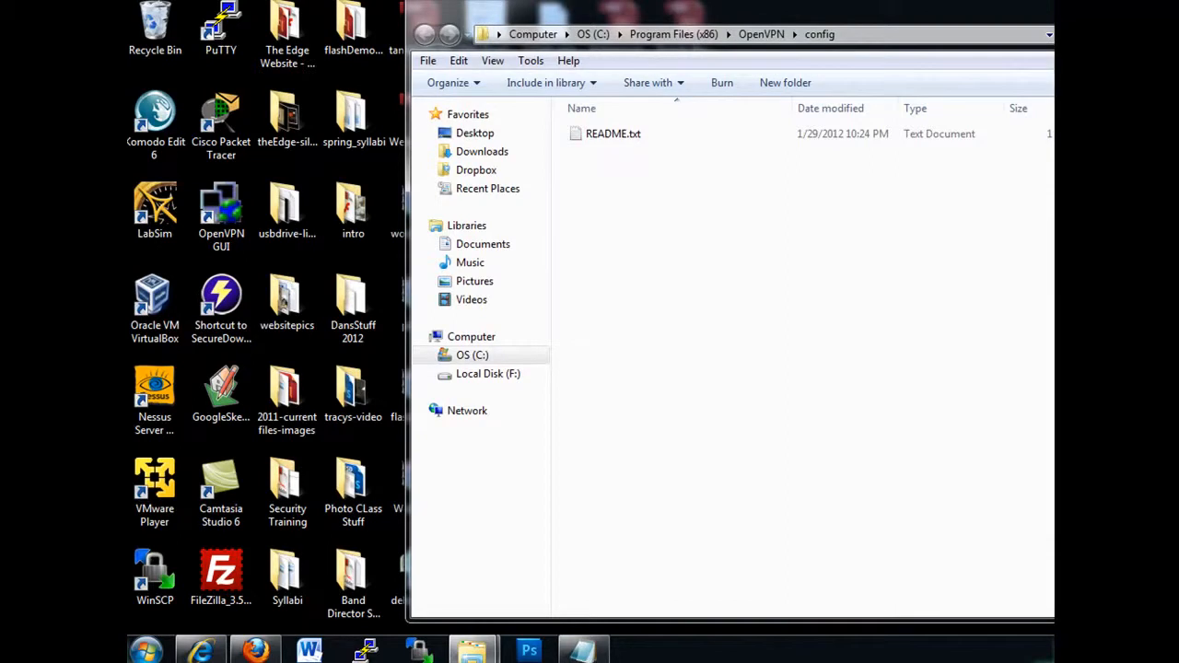
drag(1178, 276, 1019, 276)
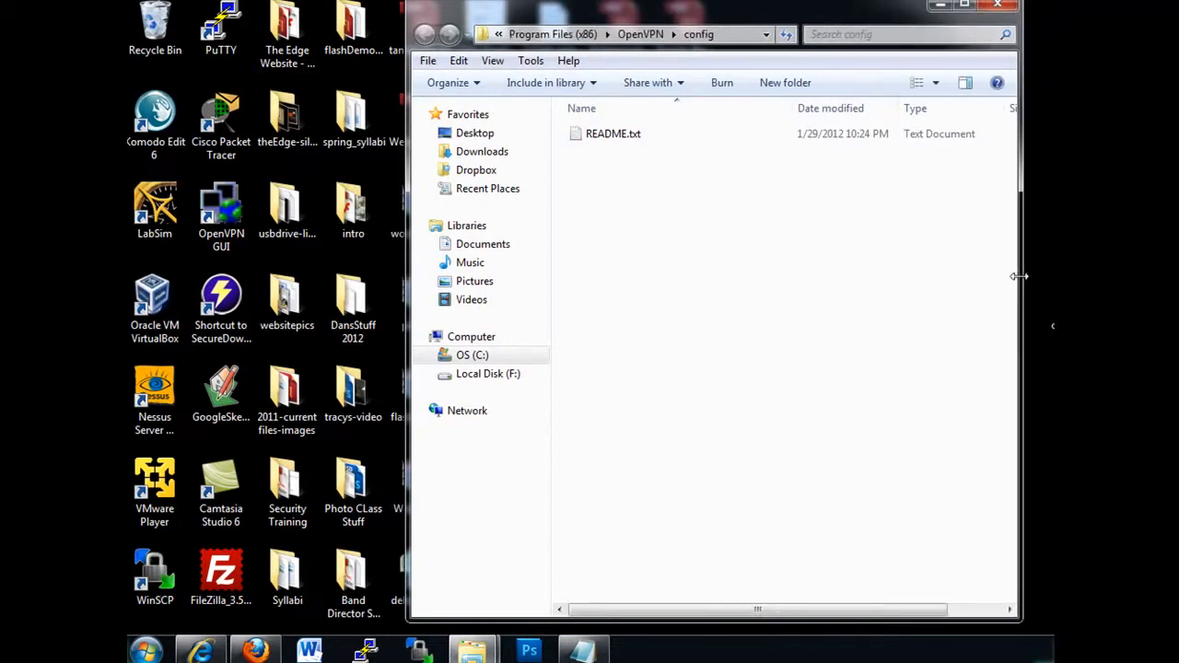
drag(739, 10, 678, 7)
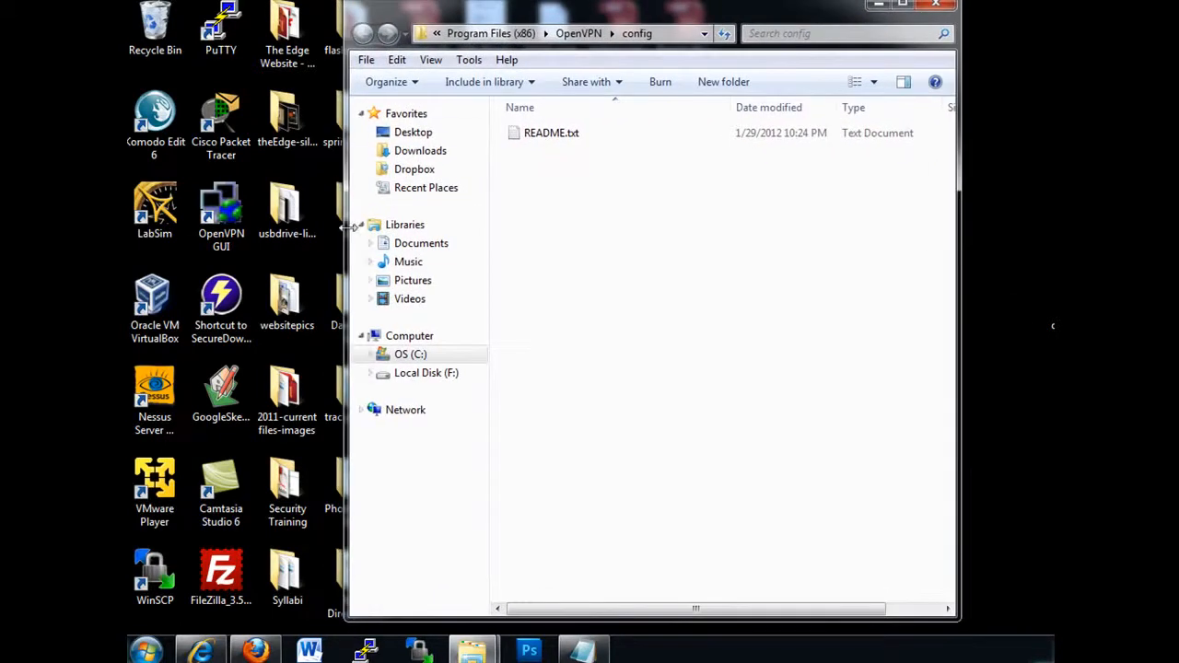
Step: Launch OpenVPN GUI from the installed programs and show its icon among the hidden notification area icons
click(149, 652)
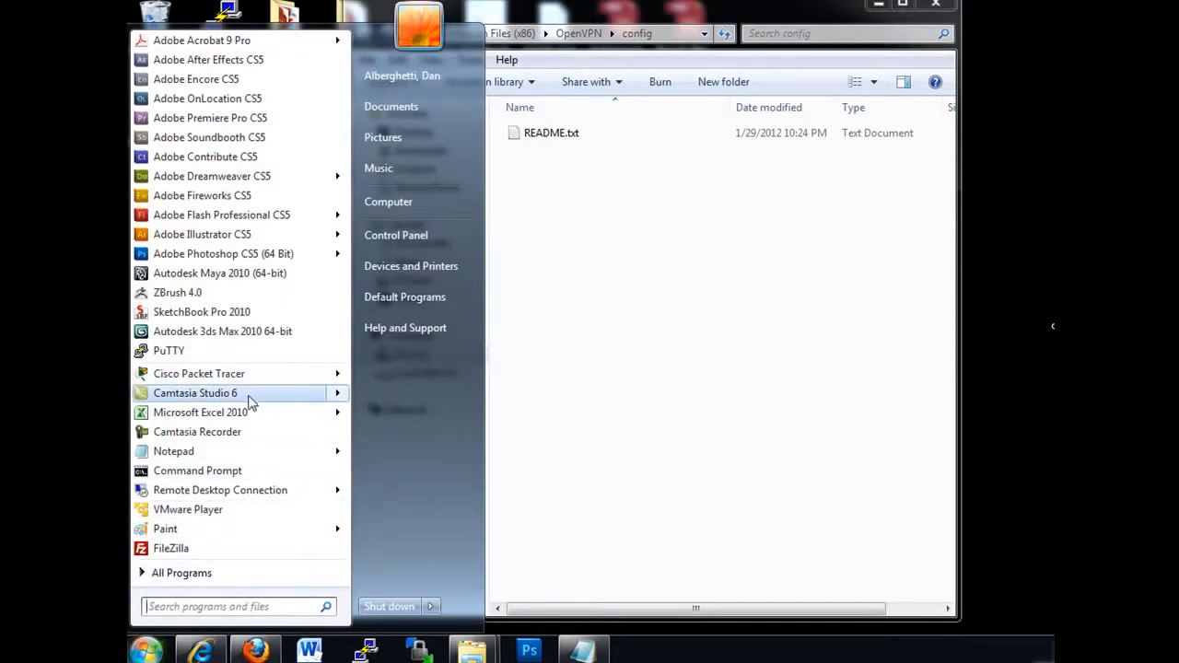
mouse_move(251, 402)
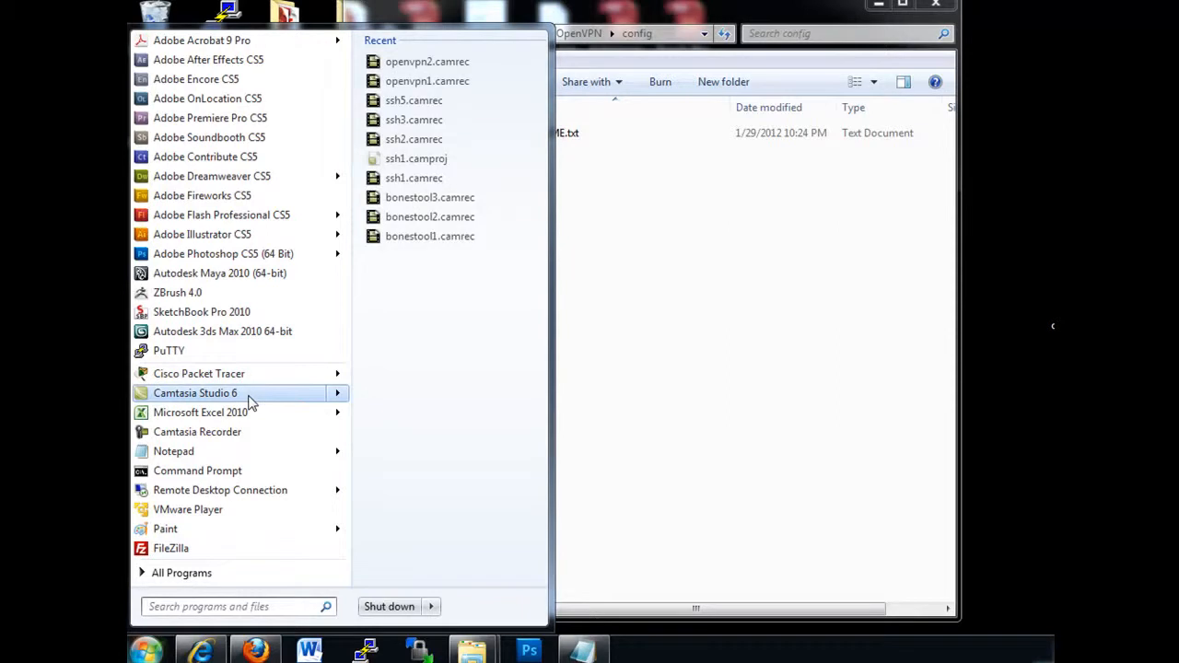
click(205, 574)
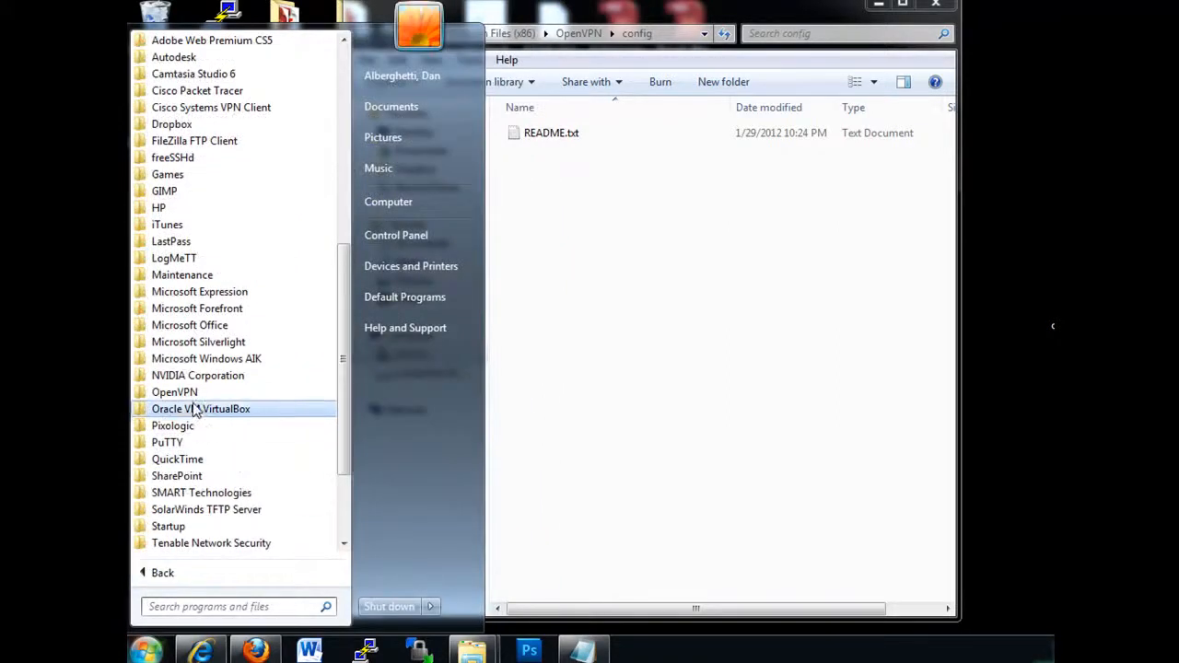
click(183, 394)
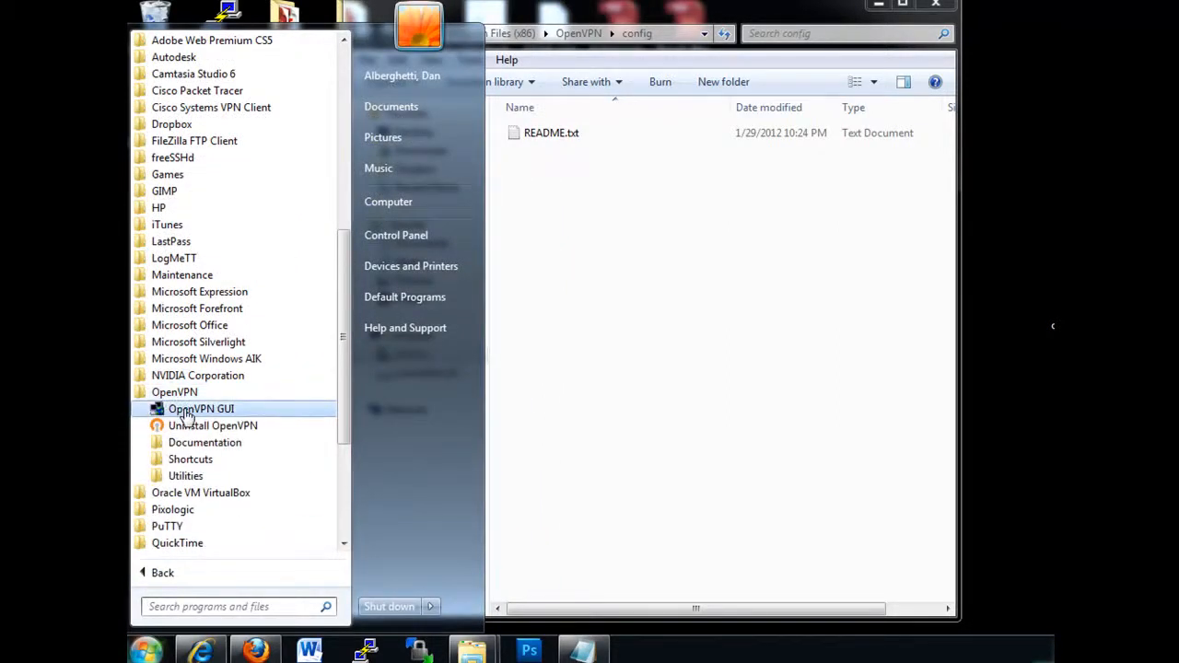
click(187, 411)
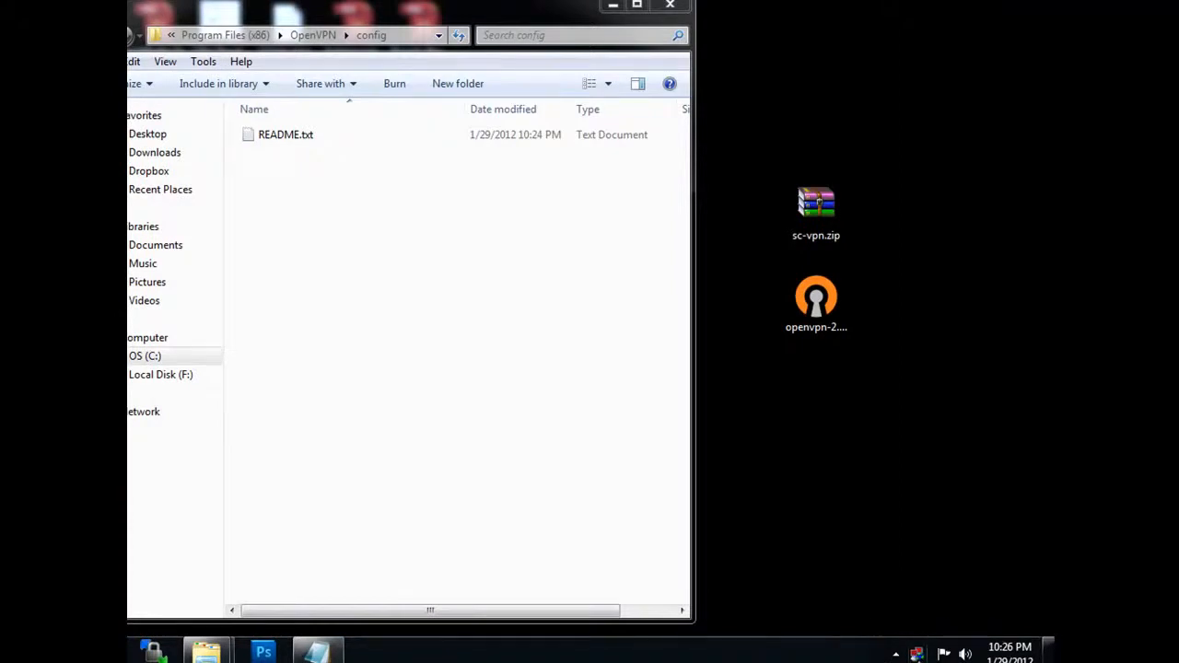
click(895, 654)
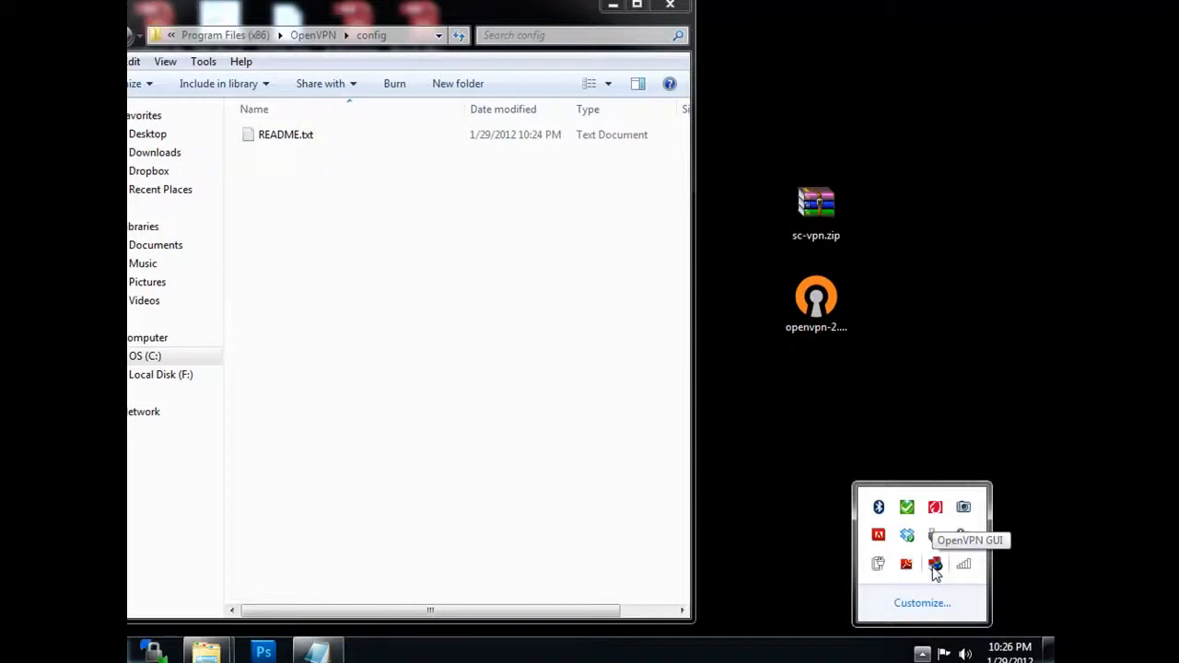
click(922, 655)
click(923, 656)
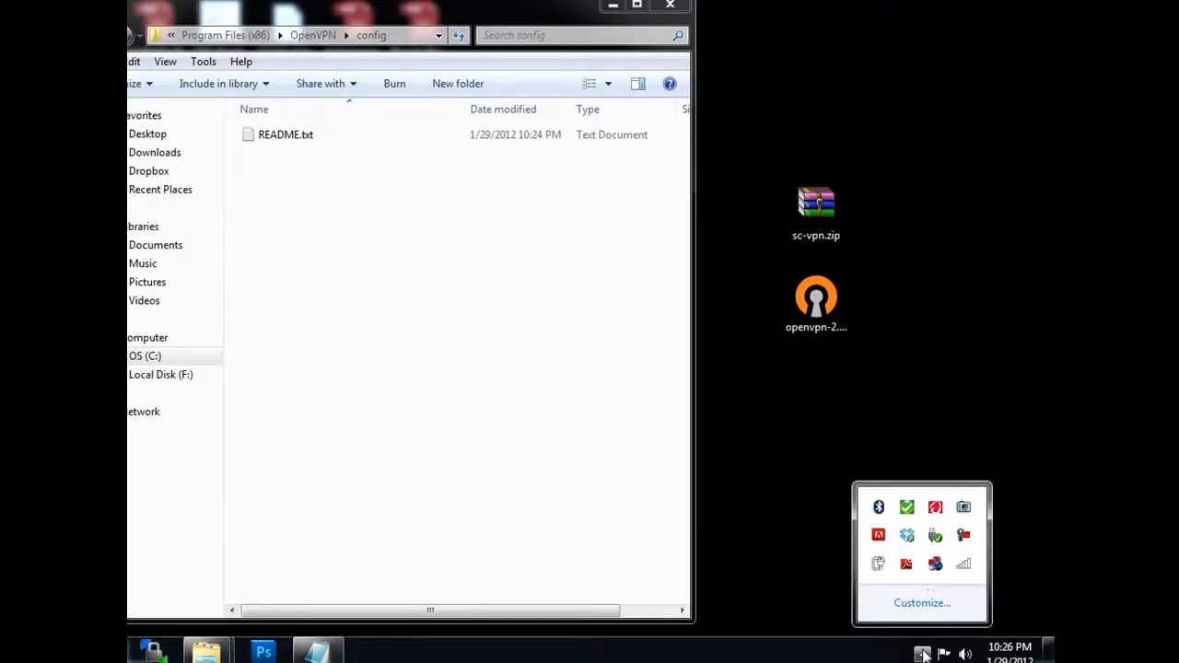
Step: View the options offered by the OpenVPN GUI notification icon, and dismiss them
right_click(935, 569)
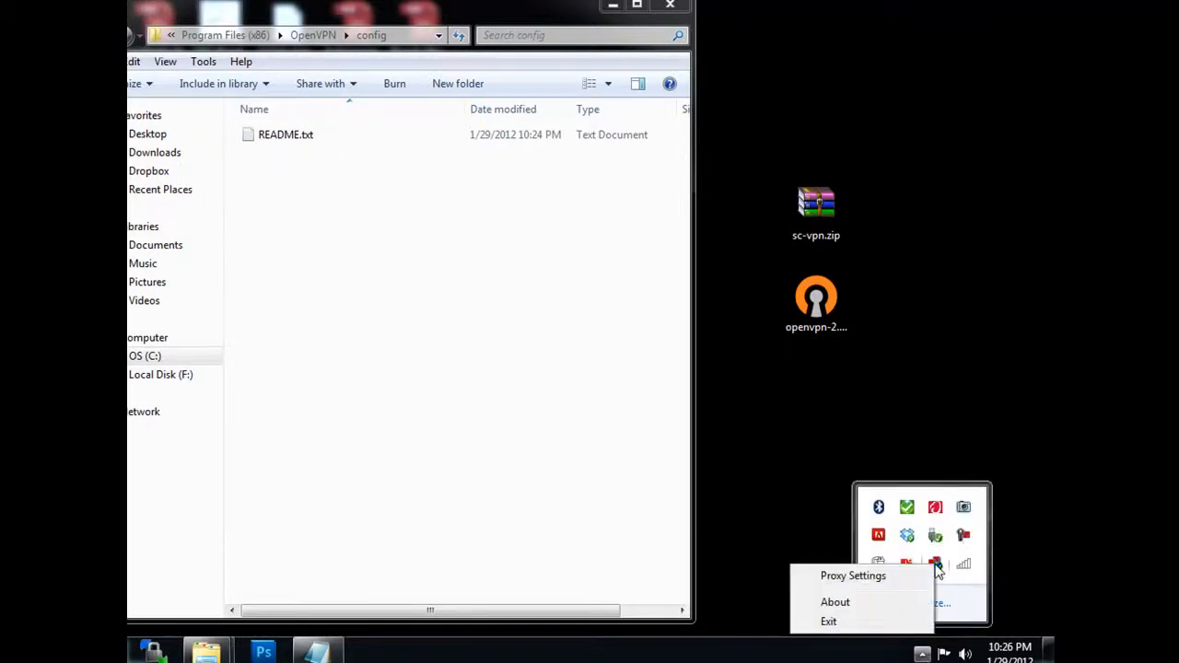
click(811, 522)
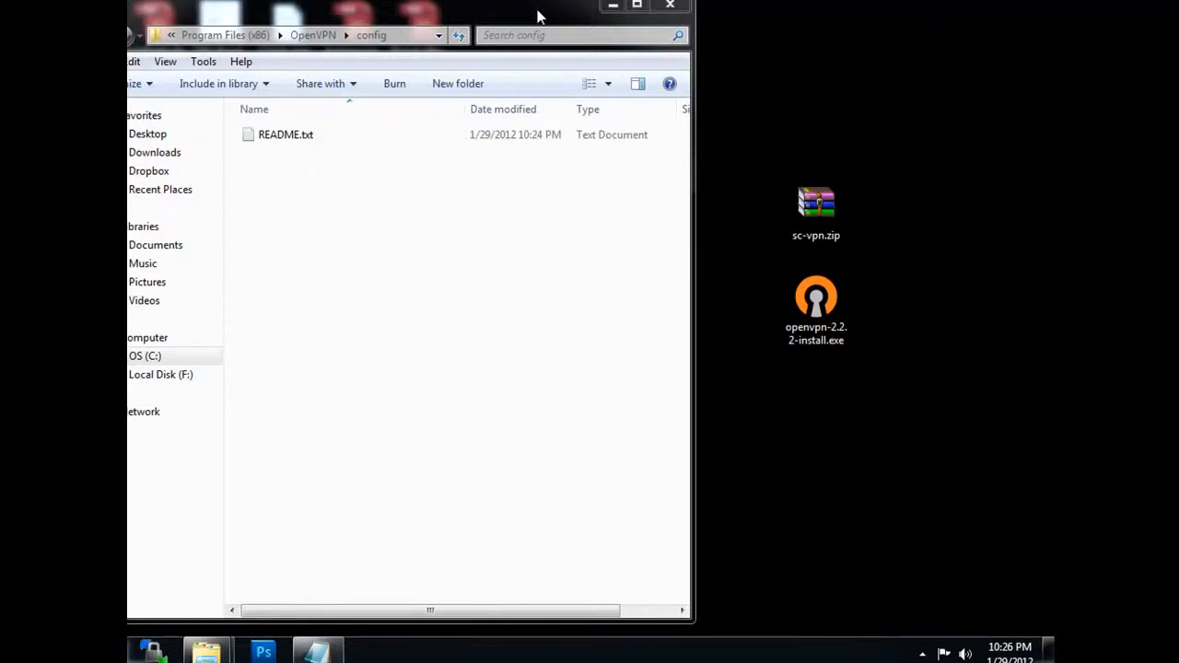
Step: Bring the config window fully into view and extract sc-vpn.zip directly onto the desktop
drag(539, 20, 560, 16)
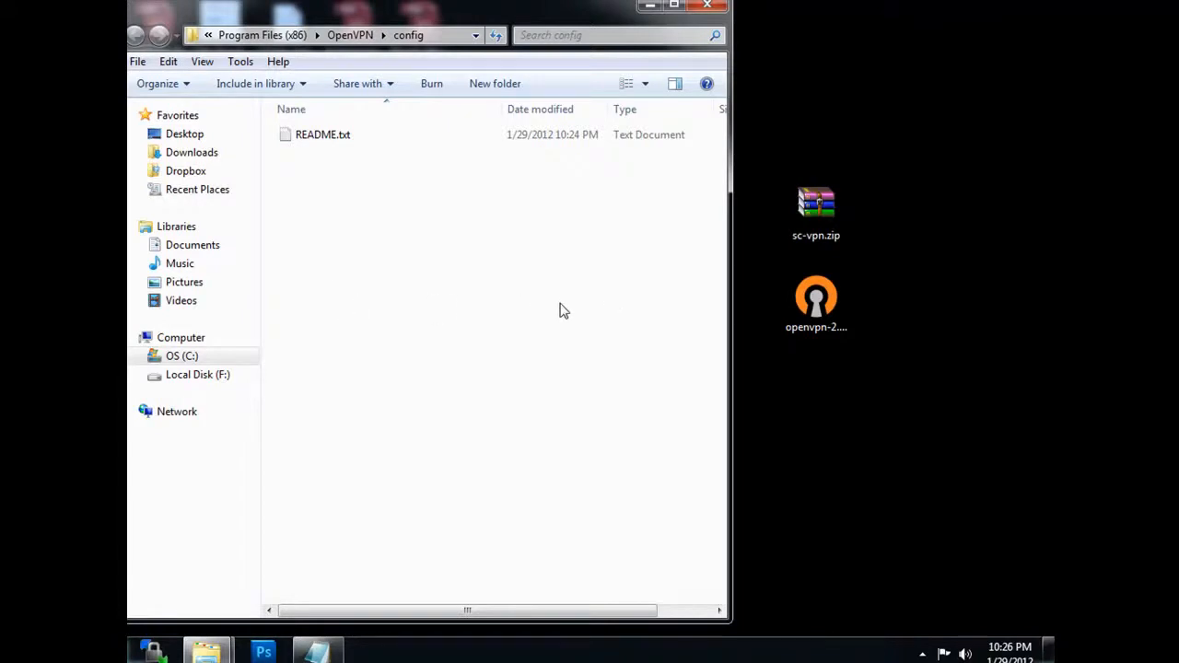
drag(821, 207, 903, 293)
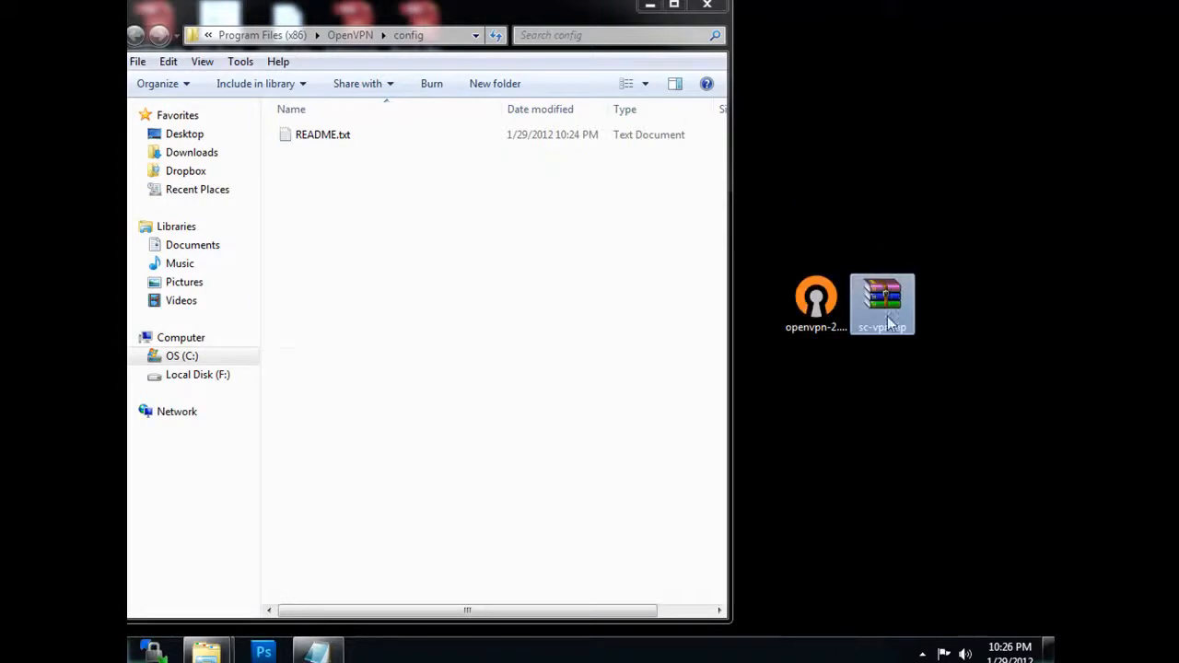
right_click(882, 301)
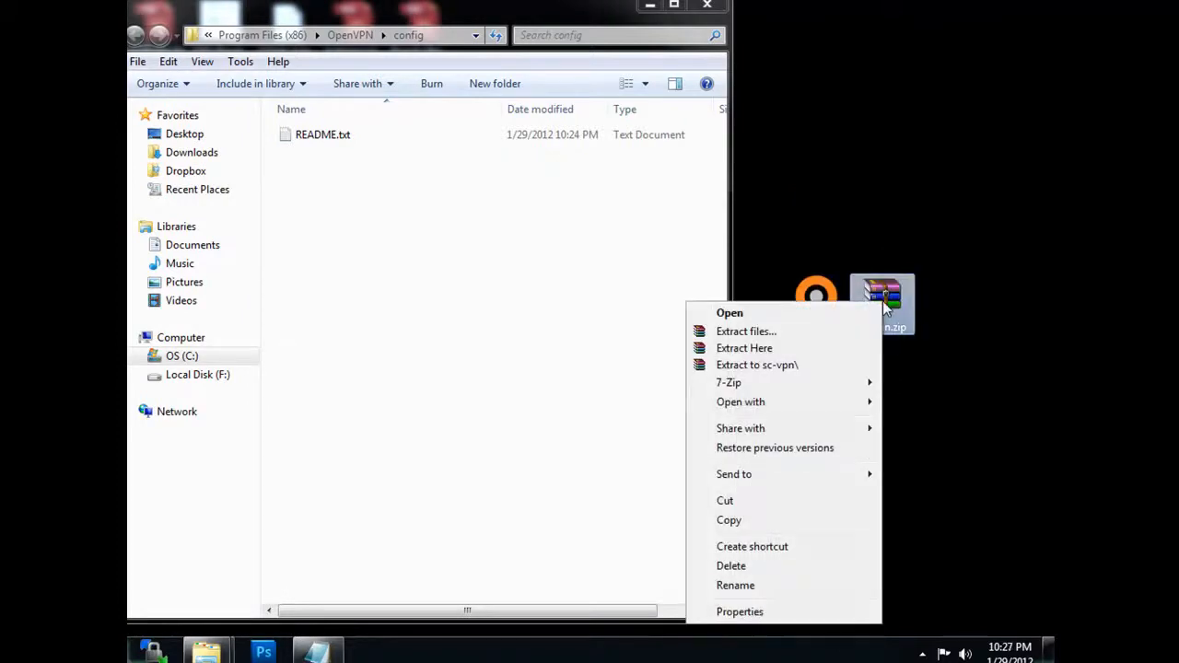
click(764, 350)
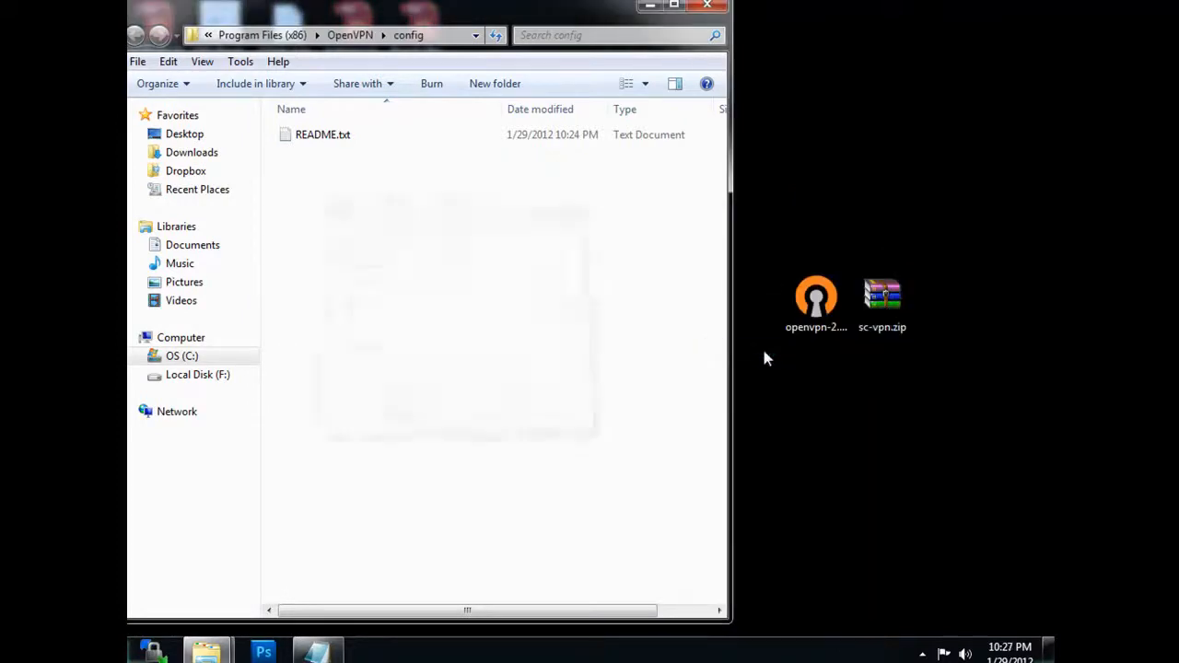
Step: Minimize the config window, move the extracted sc-vpn folder above its zip archive, and open the folder
click(651, 6)
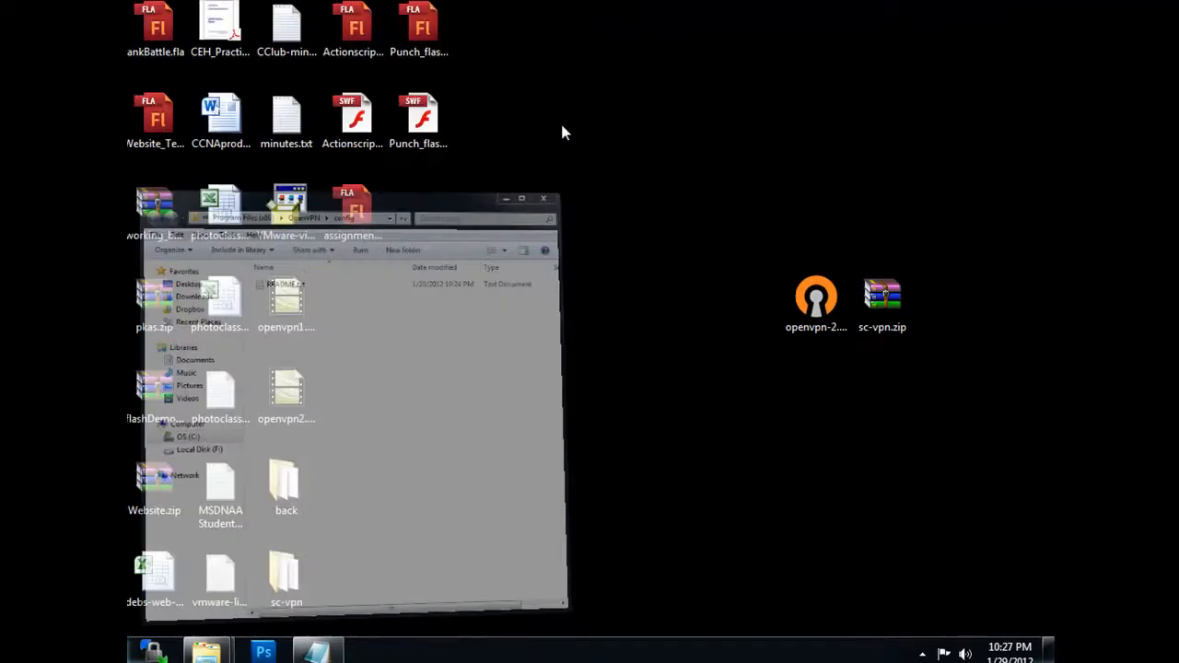
drag(287, 589, 884, 233)
double_click(880, 212)
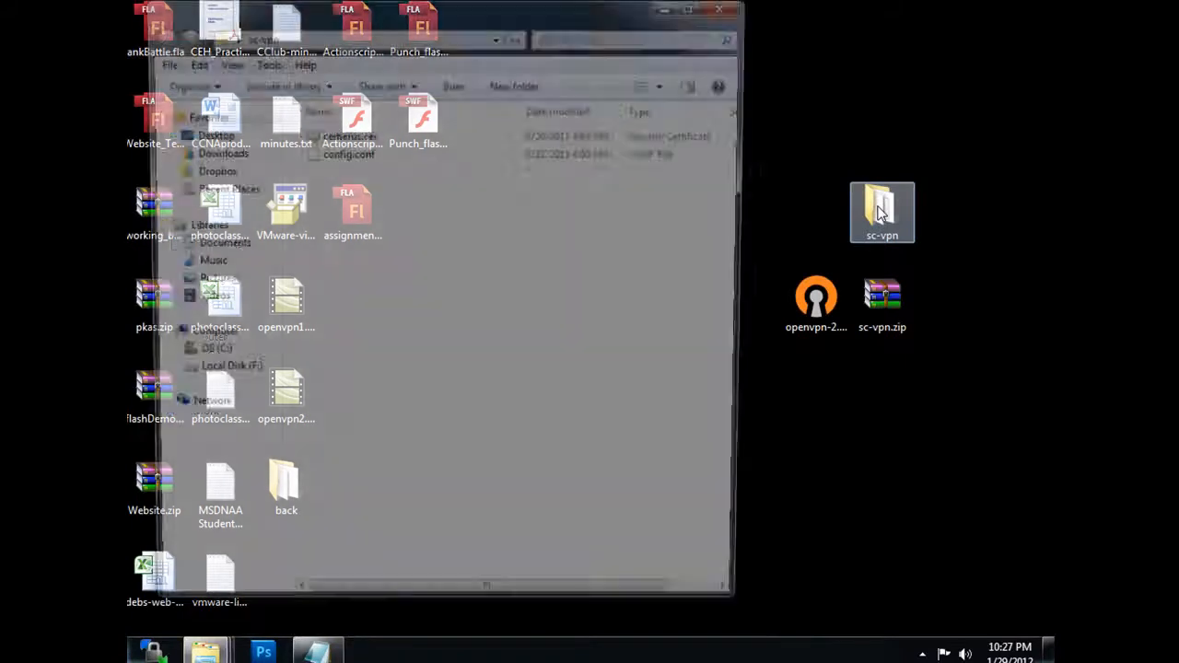
Step: Resize and arrange the sc-vpn and config folder windows side by side, restoring the minimized config window
drag(140, 221, 368, 200)
drag(557, 11, 823, 17)
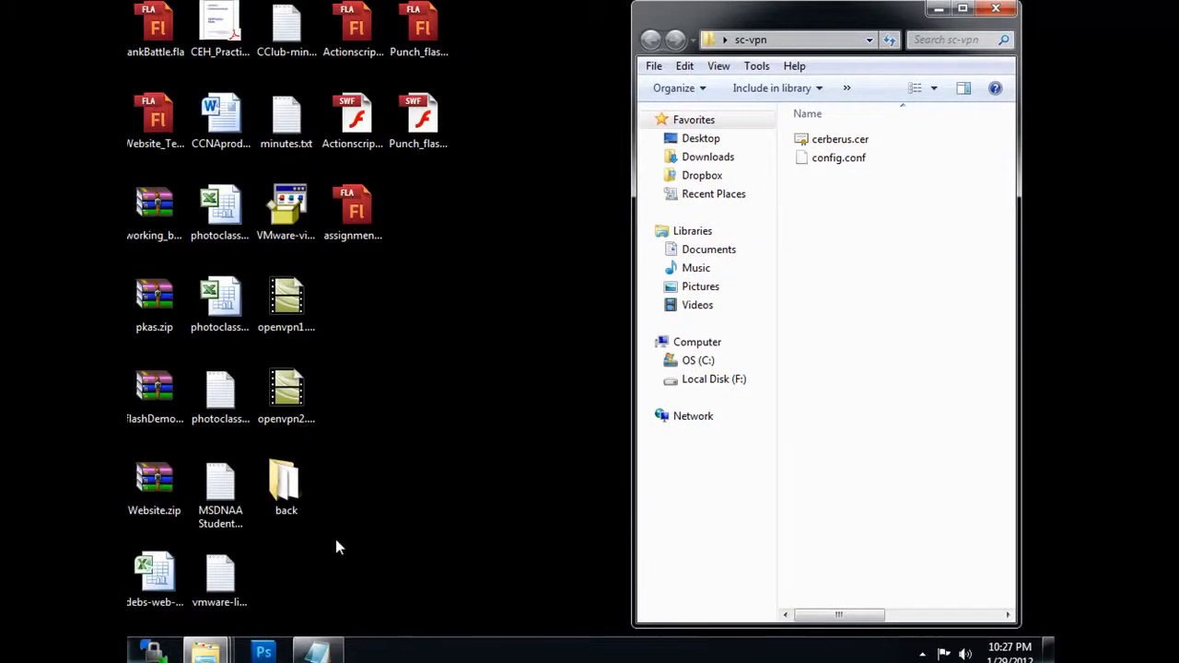
mouse_move(191, 652)
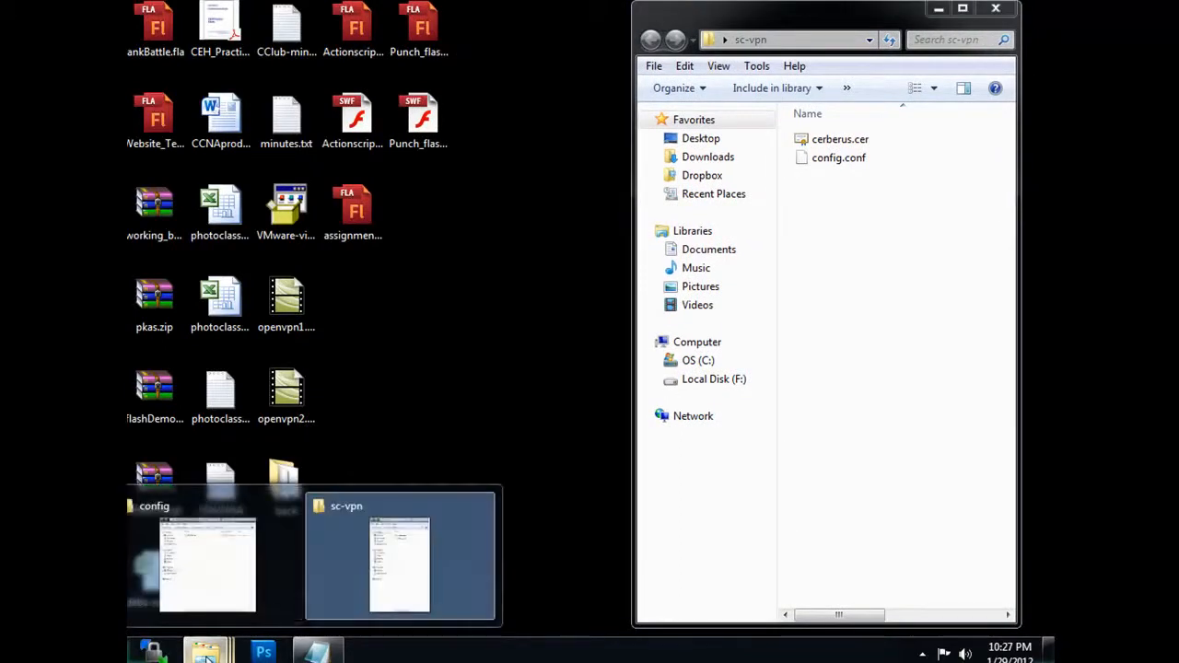
click(217, 506)
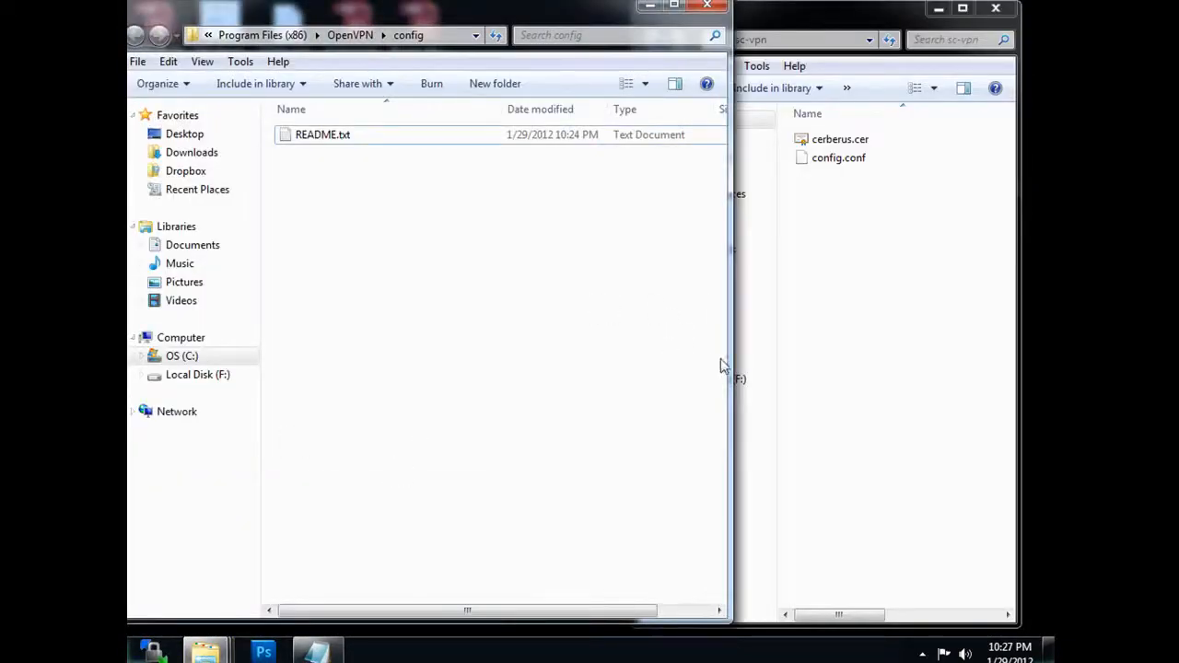
drag(731, 359, 631, 358)
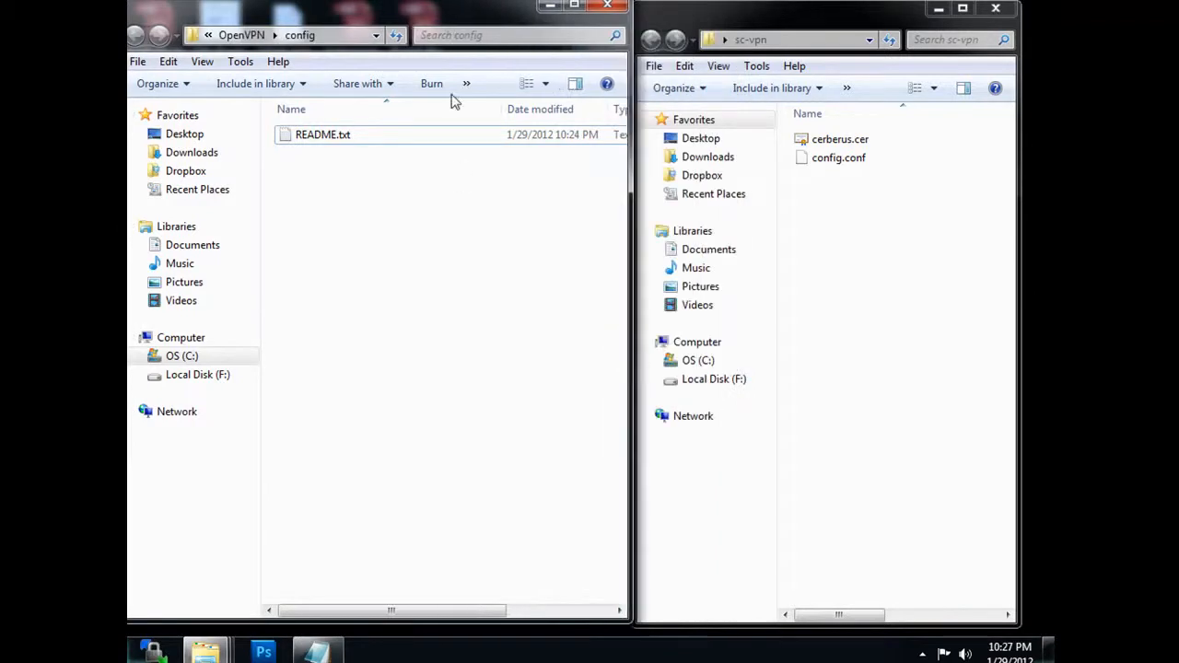
drag(426, 16, 422, 23)
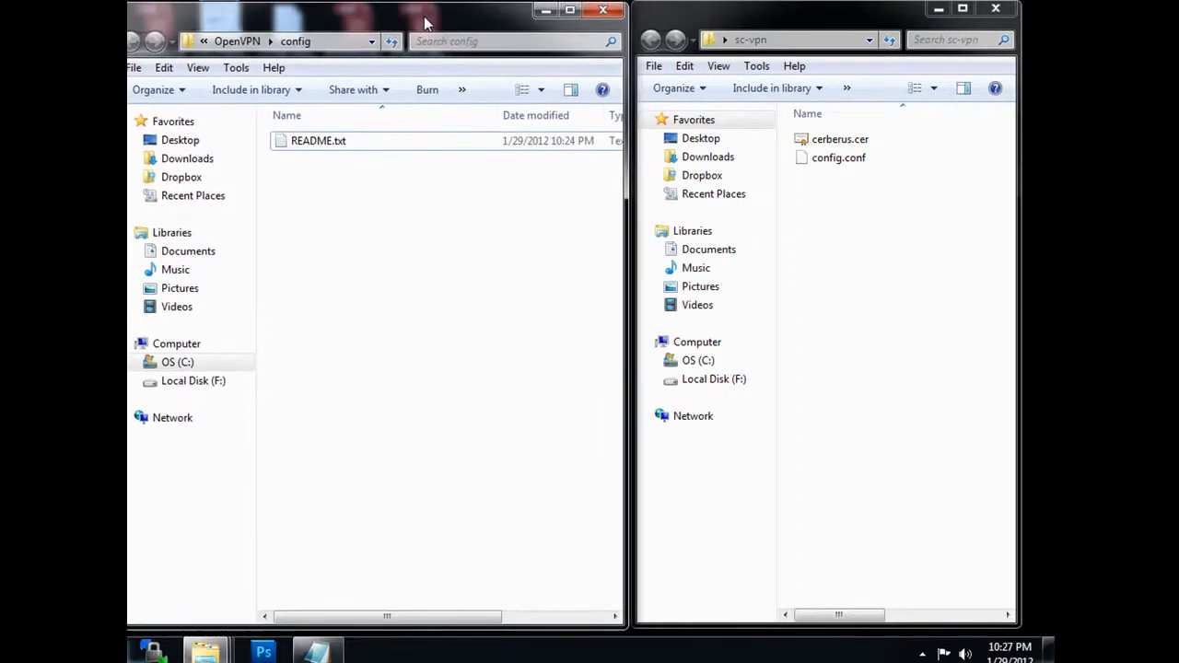
Step: Copy cerberus.cer from the sc-vpn folder into the OpenVPN config folder
right_click(842, 143)
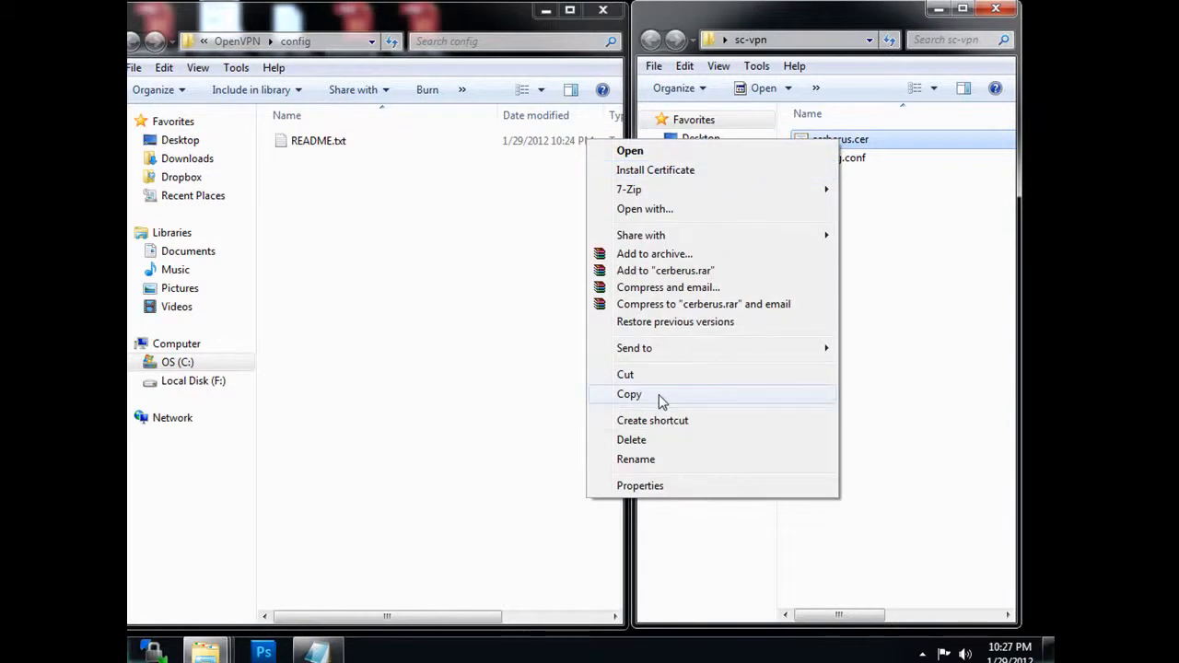
click(658, 394)
right_click(307, 218)
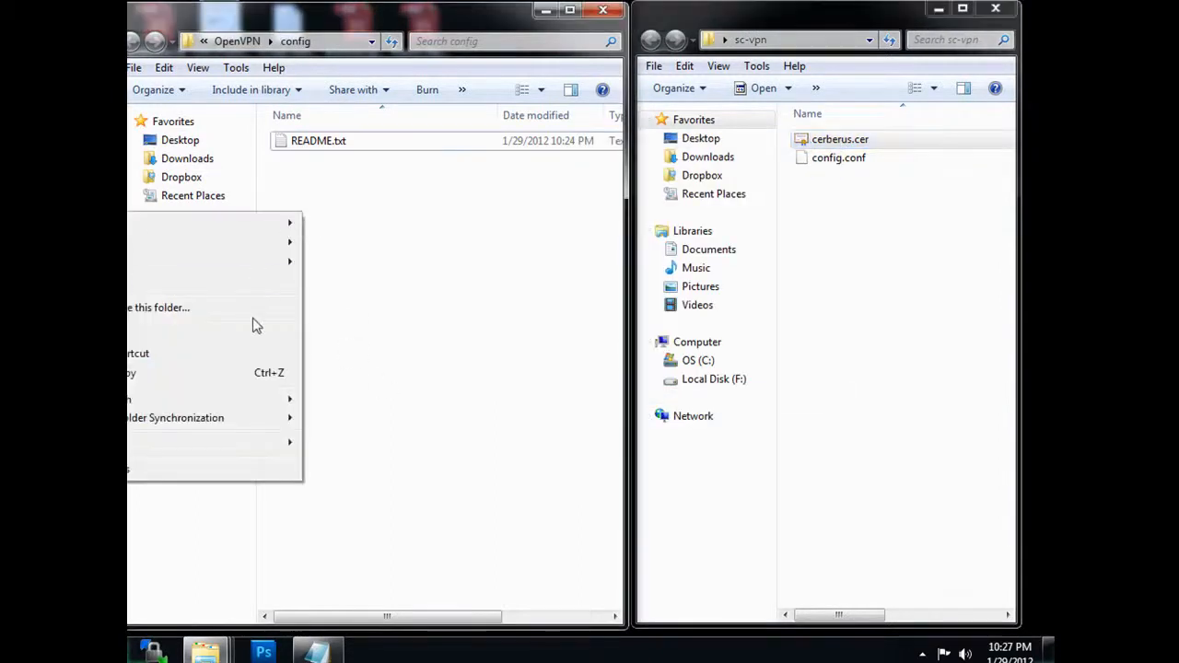
click(207, 340)
Step: Copy config.conf from the sc-vpn folder into the OpenVPN config folder
click(830, 161)
right_click(837, 162)
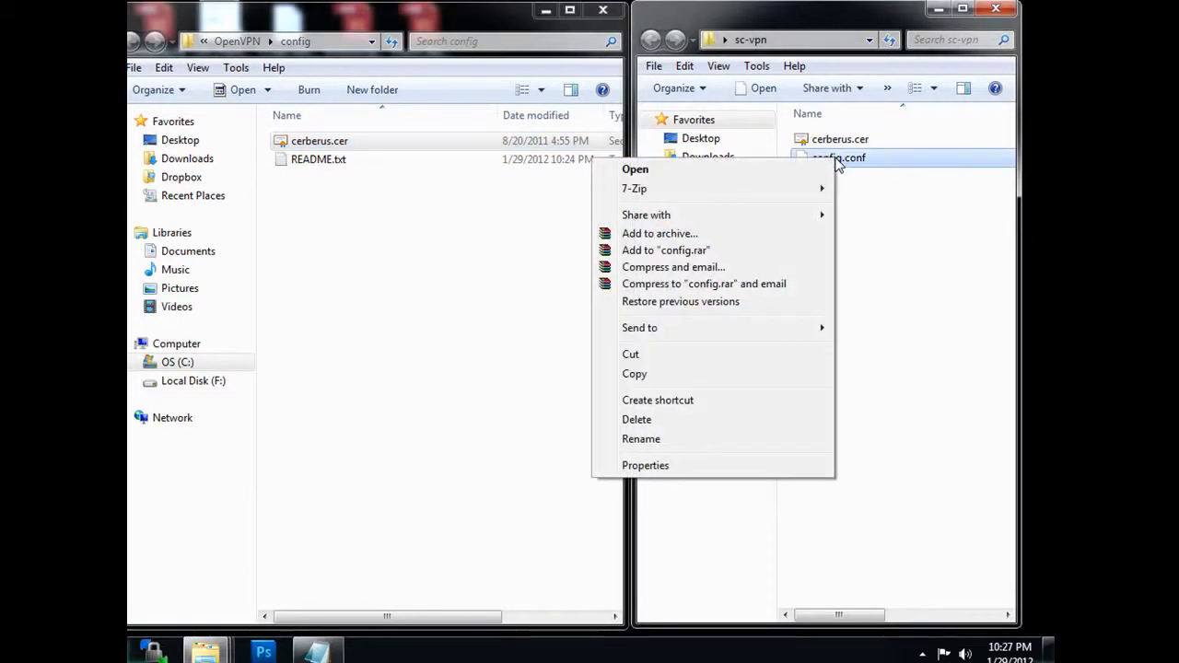
click(683, 376)
right_click(332, 188)
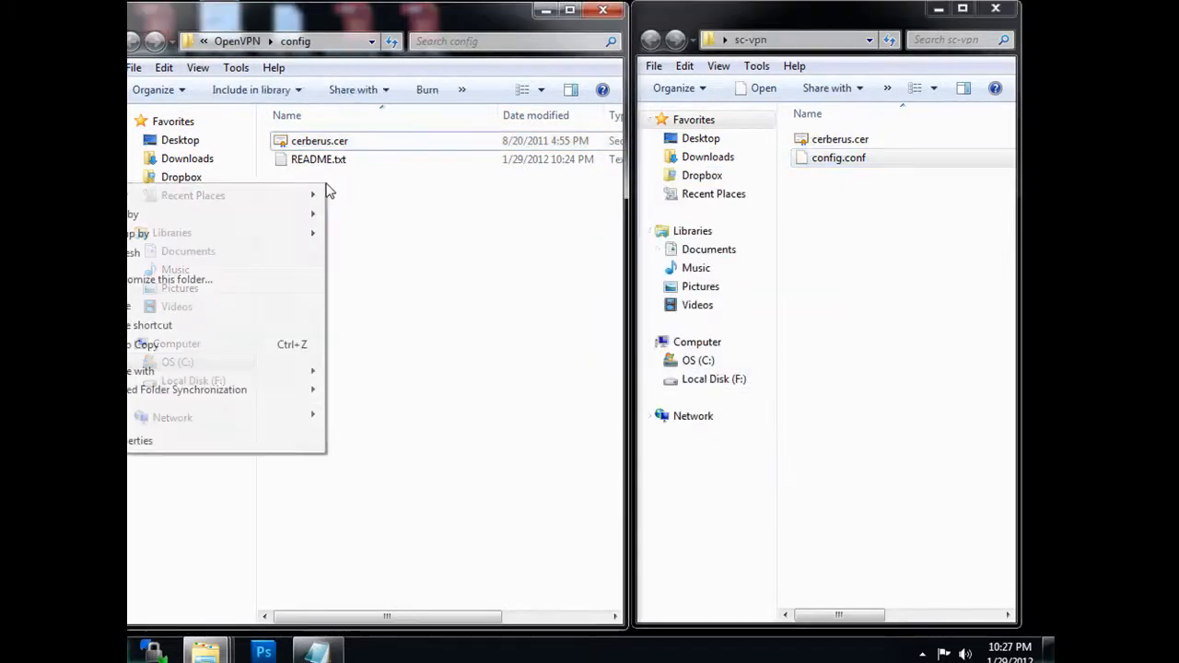
click(245, 307)
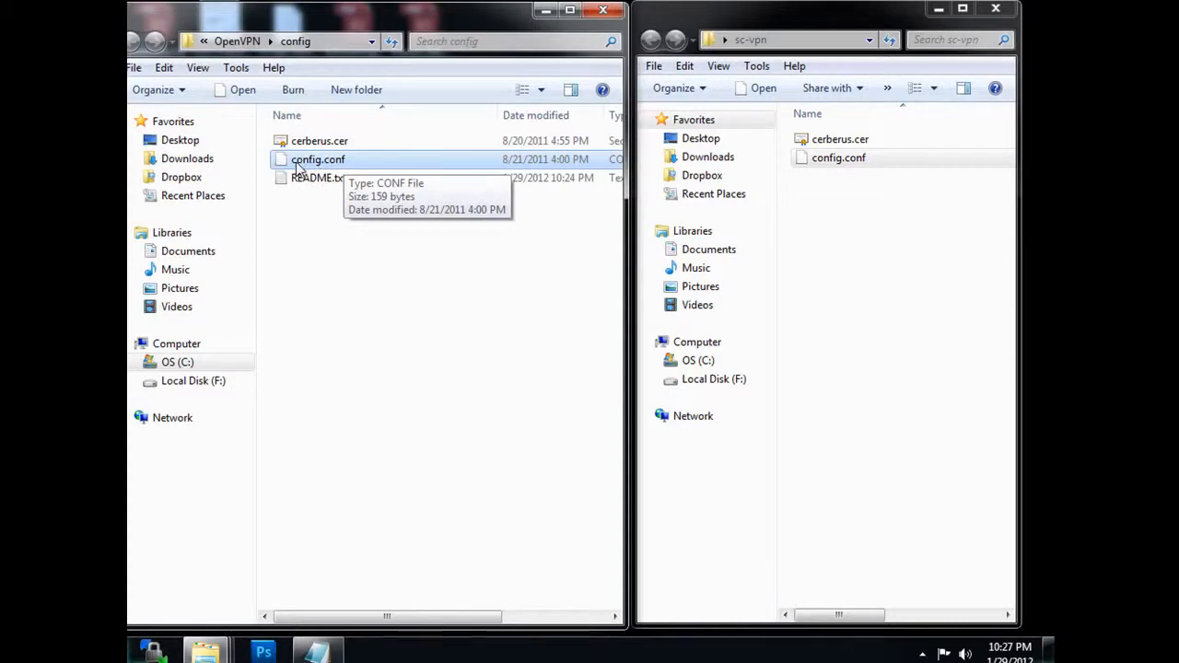
Step: Rename config.conf in the OpenVPN config folder to config.ovpn
click(339, 163)
click(346, 164)
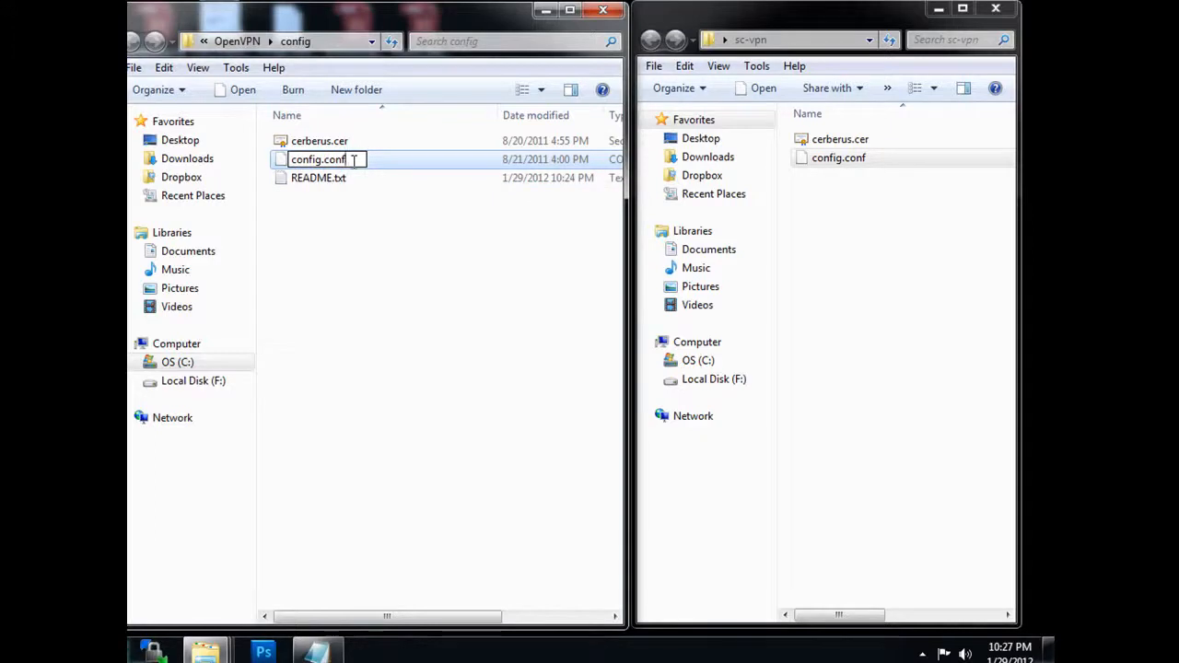
key(BackSpace)
key(BackSpace)
key(BackSpace)
key(BackSpace)
text(ovpn)
key(Return)
click(536, 329)
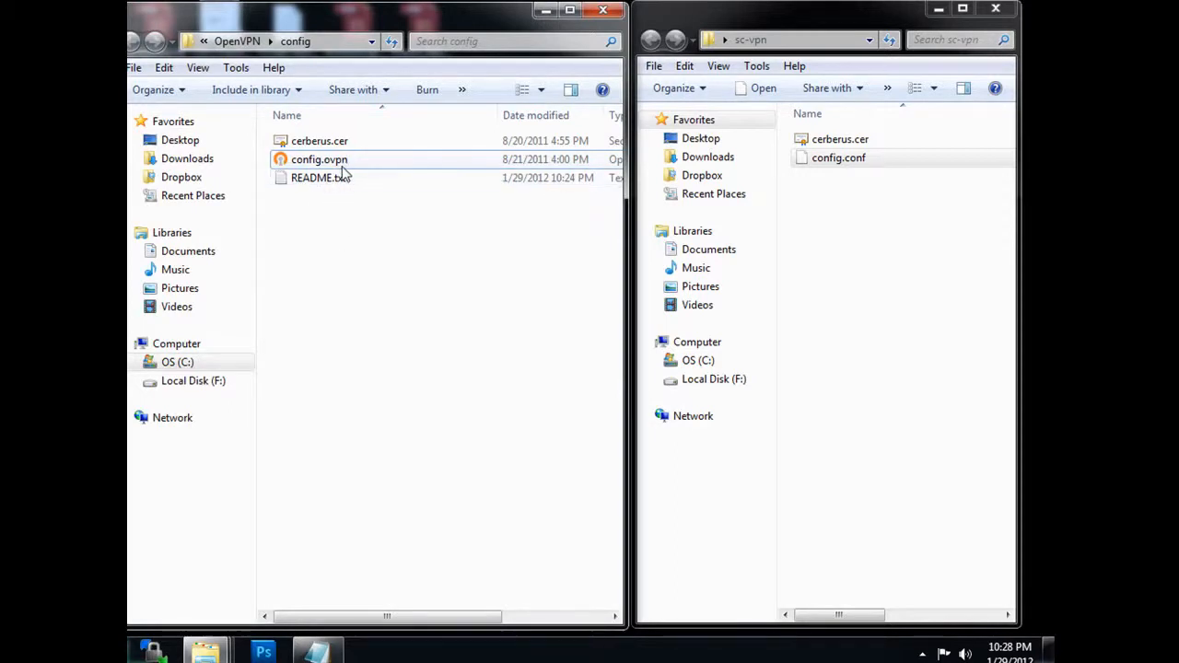
Step: Check the setting for hiding extensions of known file types in the config window's Folder Options, and return the window beside sc-vpn
click(314, 164)
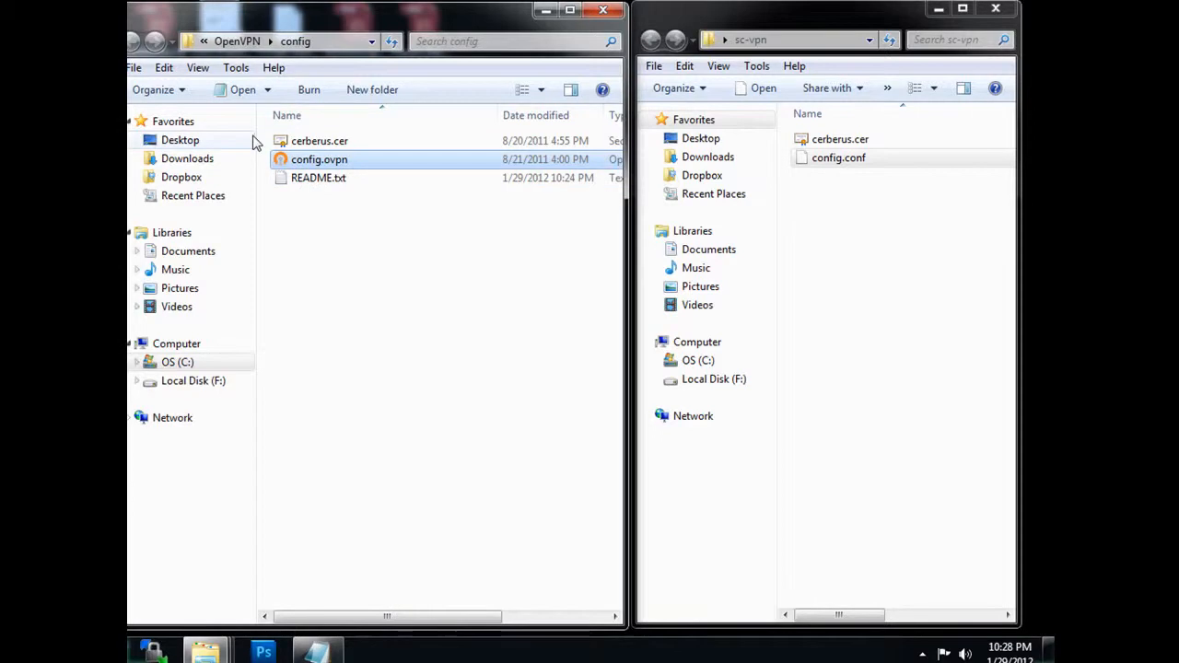
click(180, 94)
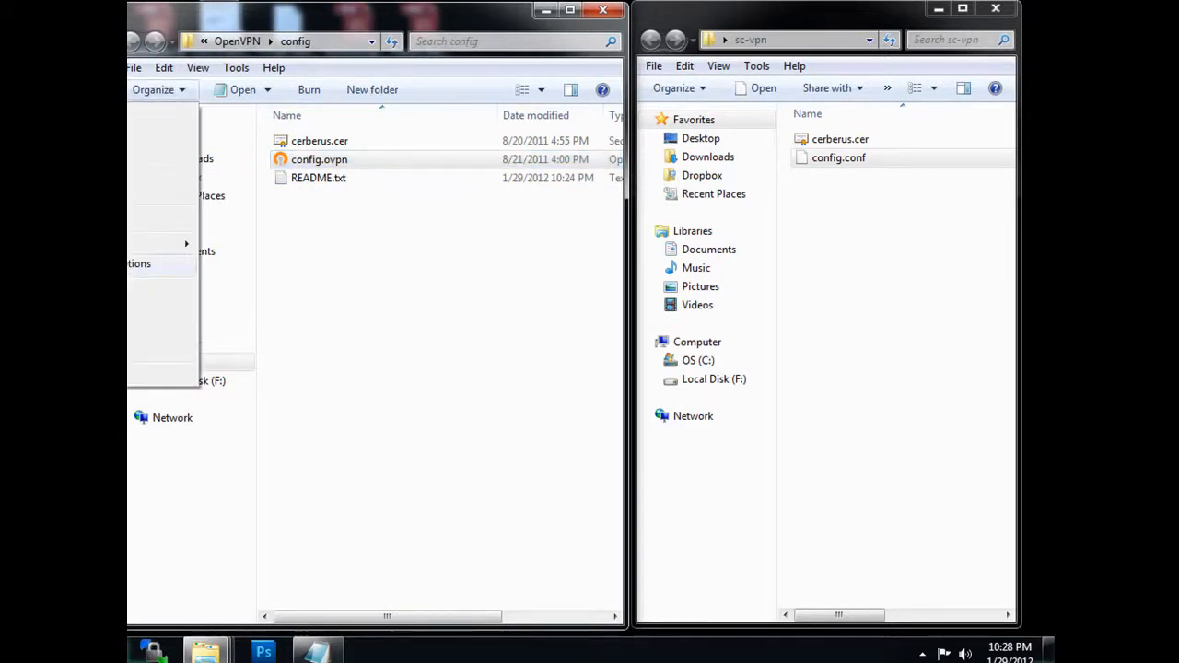
drag(332, 18, 447, 18)
click(299, 88)
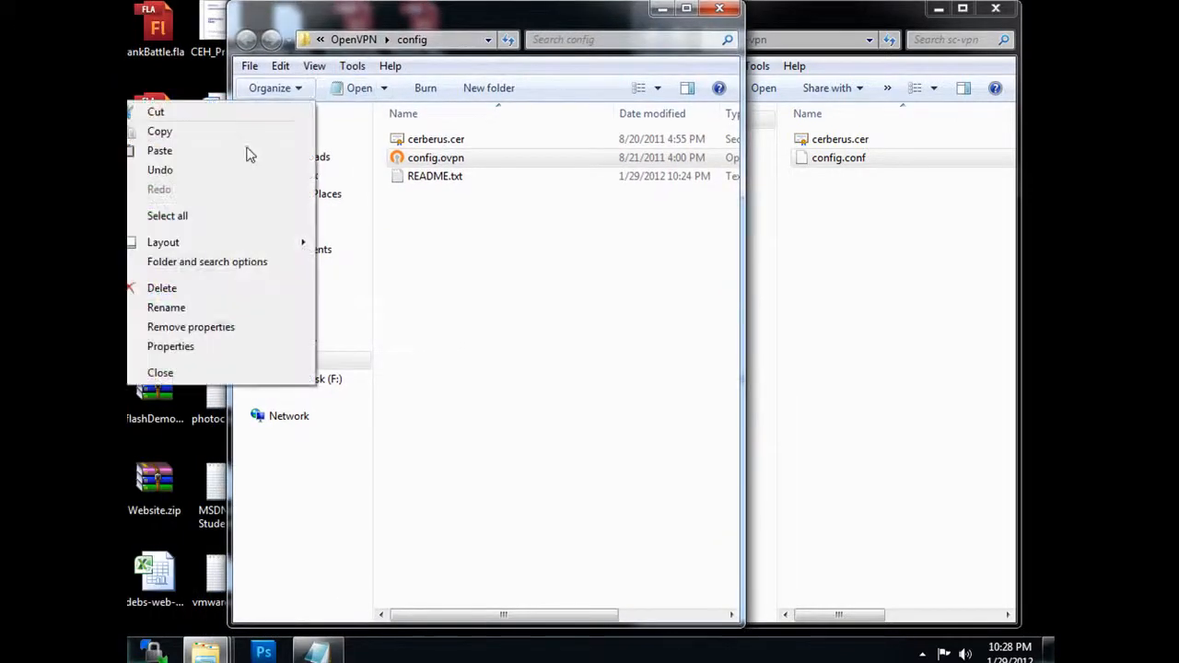
click(218, 265)
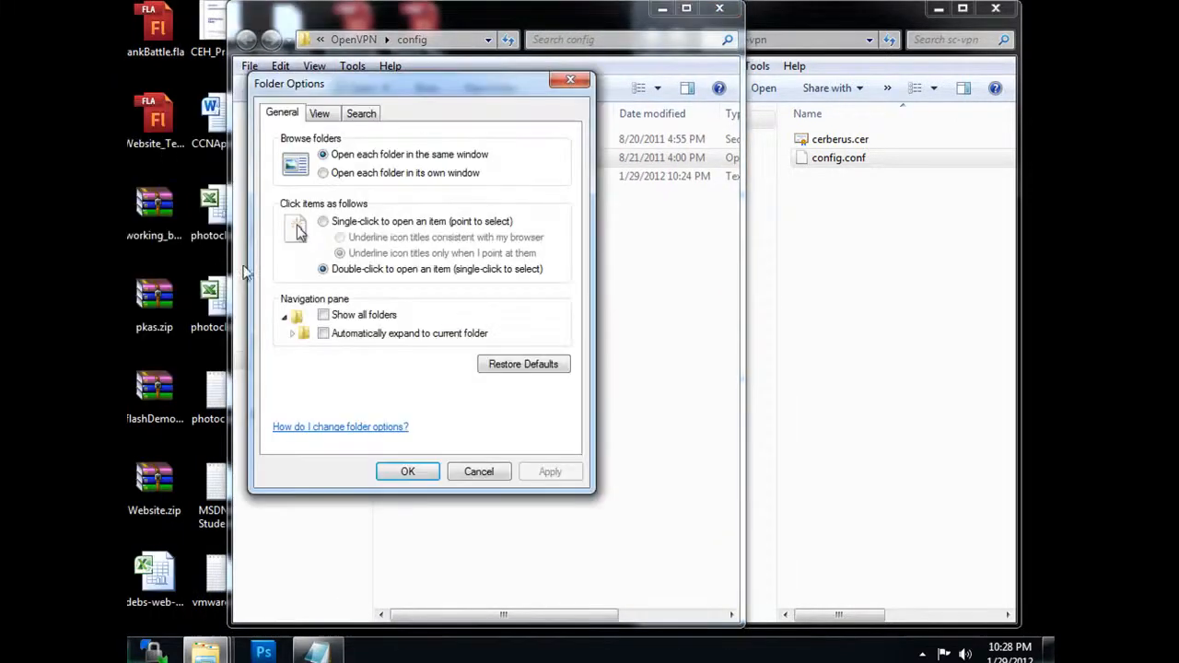
click(330, 116)
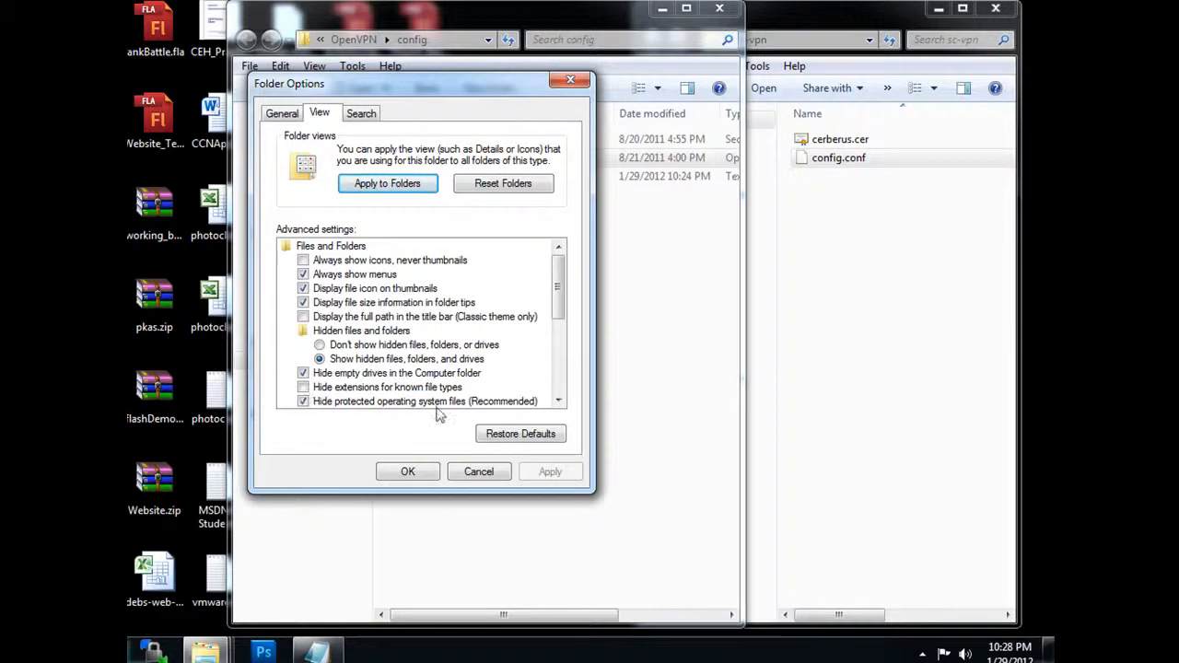
click(426, 471)
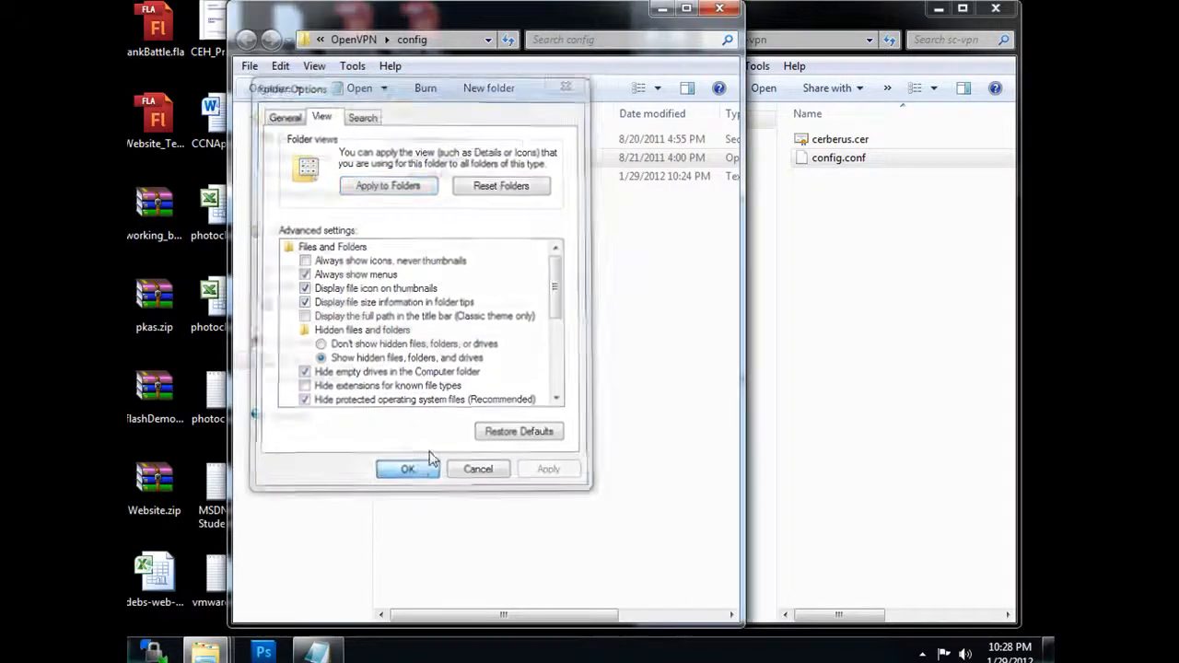
drag(554, 19, 455, 16)
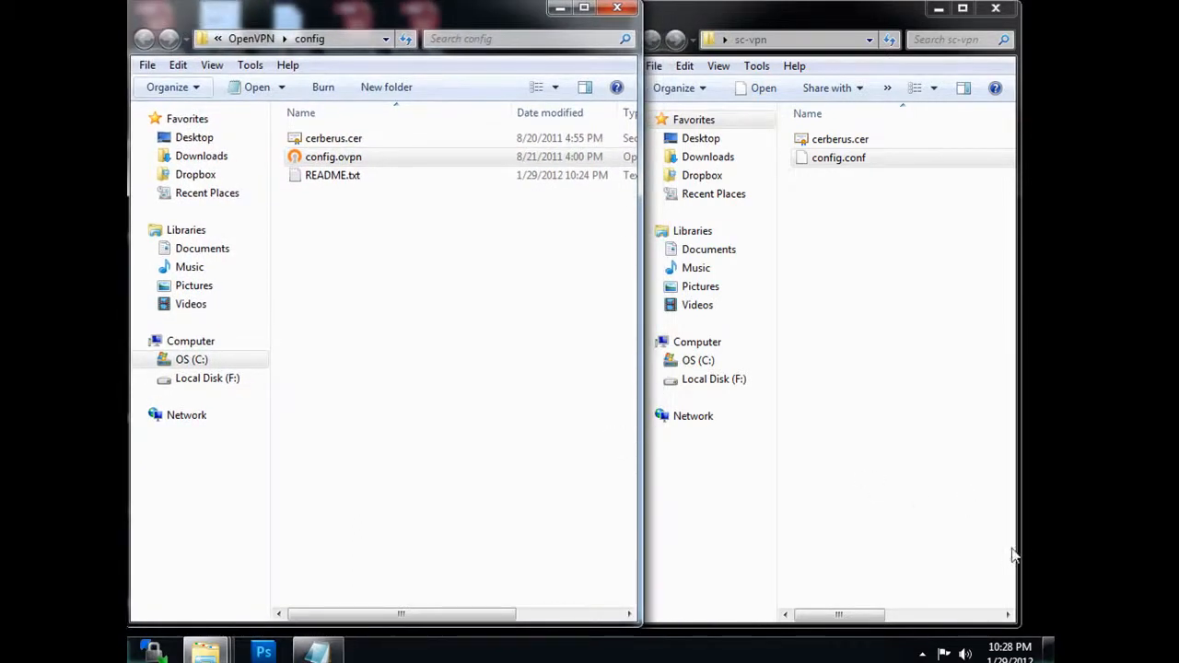
Step: Start the VPN connection from the OpenVPN GUI notification icon and move the user authentication dialog out of the way
click(922, 654)
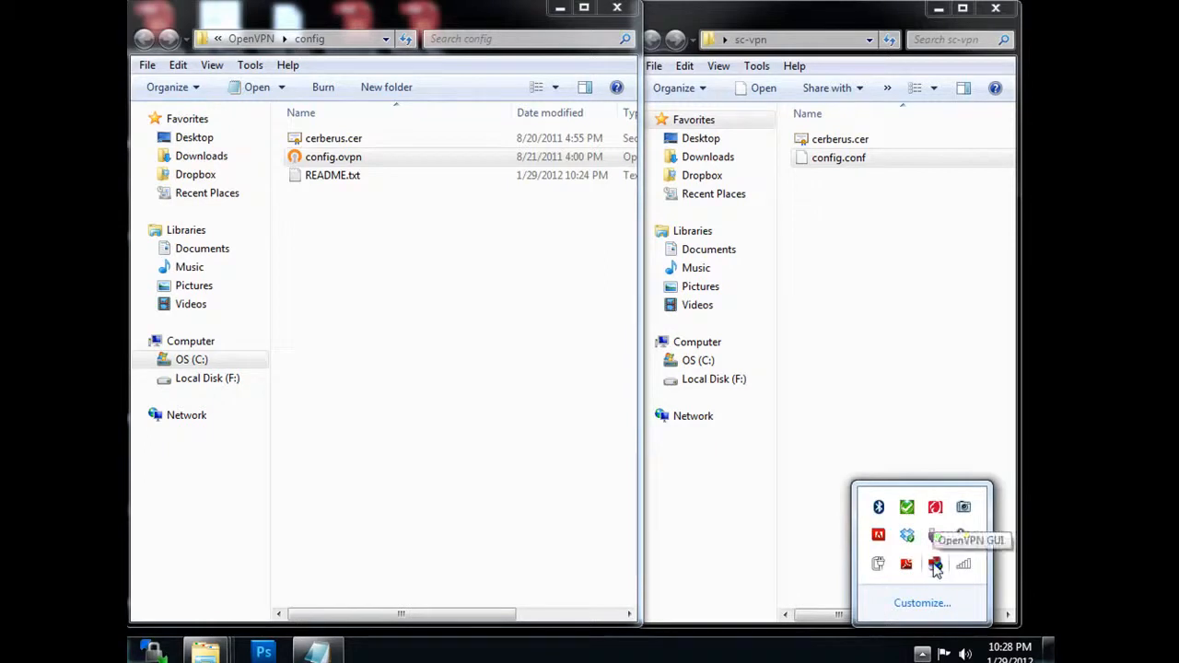
right_click(936, 566)
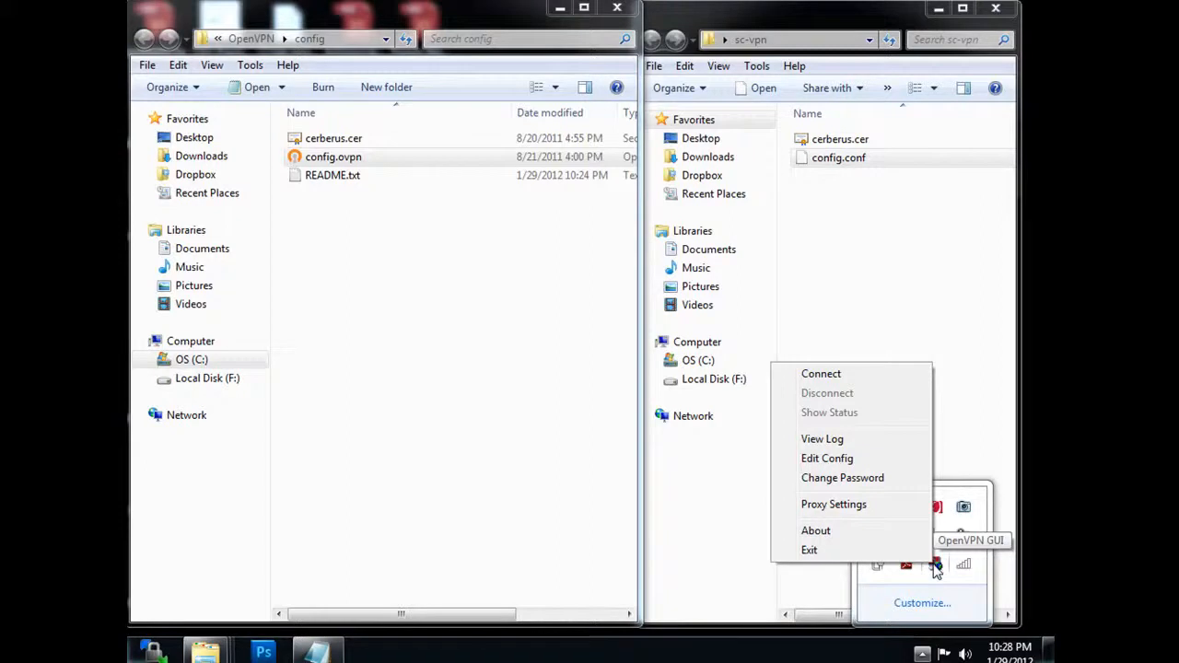
click(824, 374)
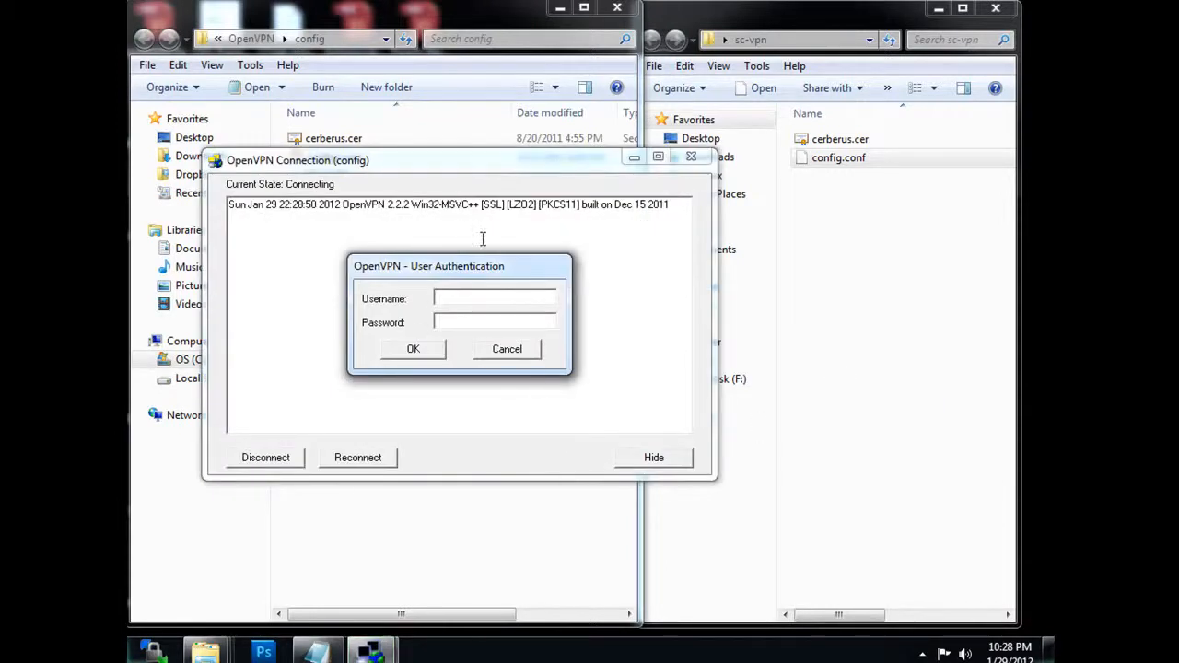
drag(488, 260, 478, 255)
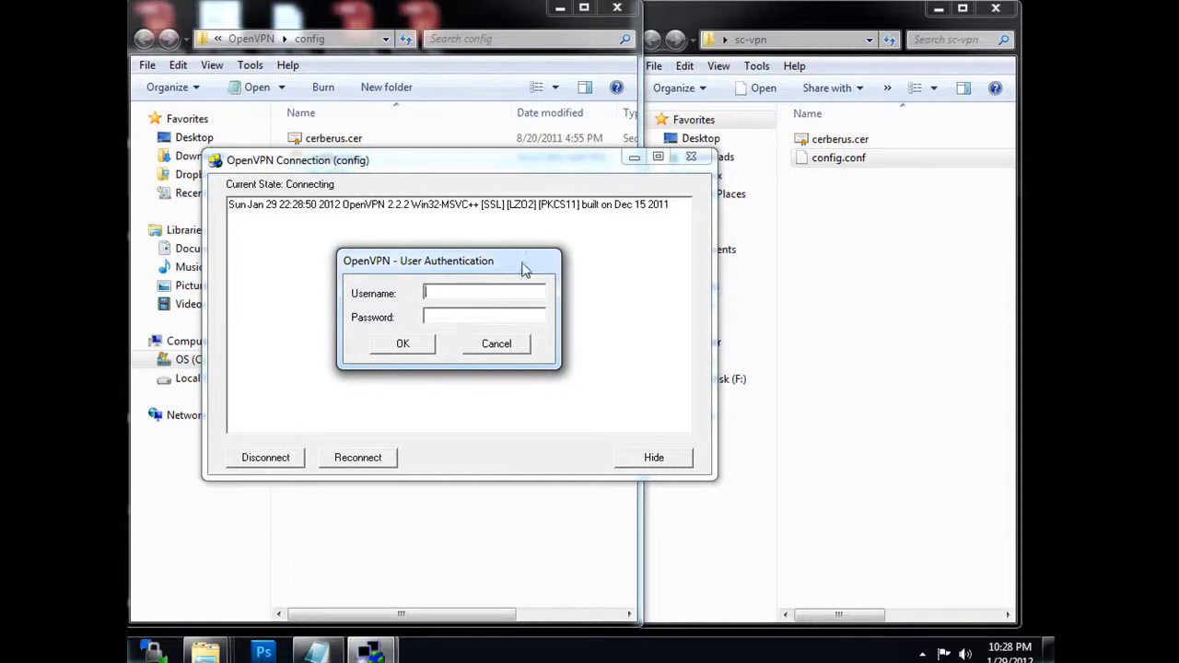
drag(519, 259, 74, 237)
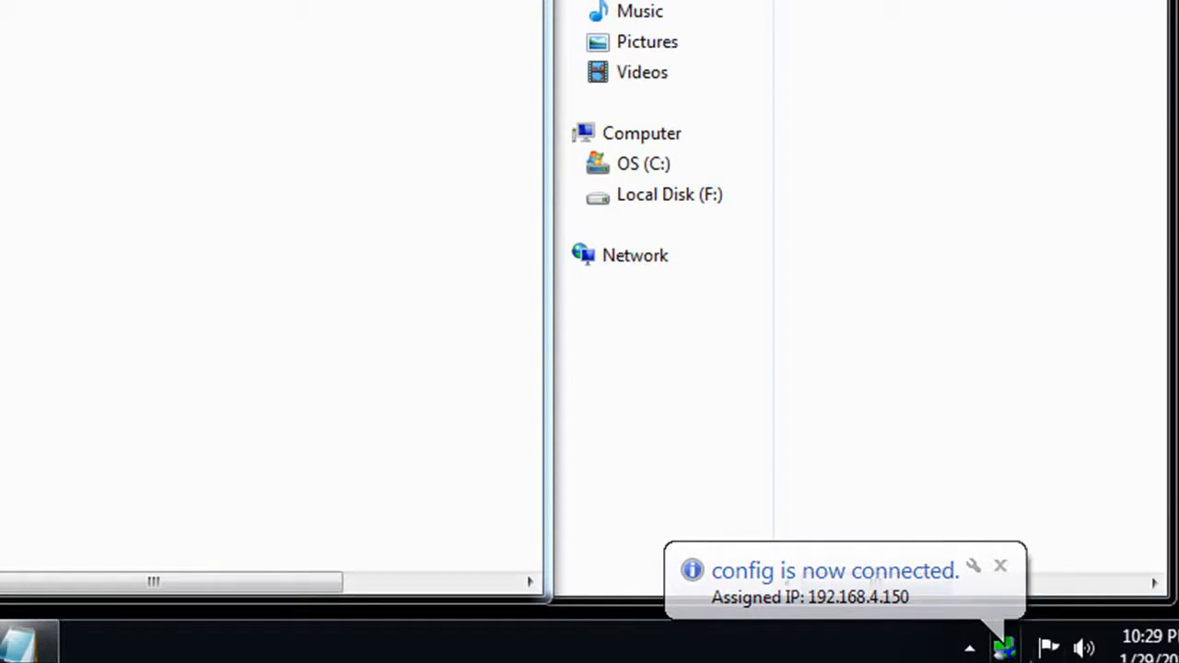
Step: Check the OpenVPN GUI connection status icon among the hidden notification area icons
mouse_move(1007, 650)
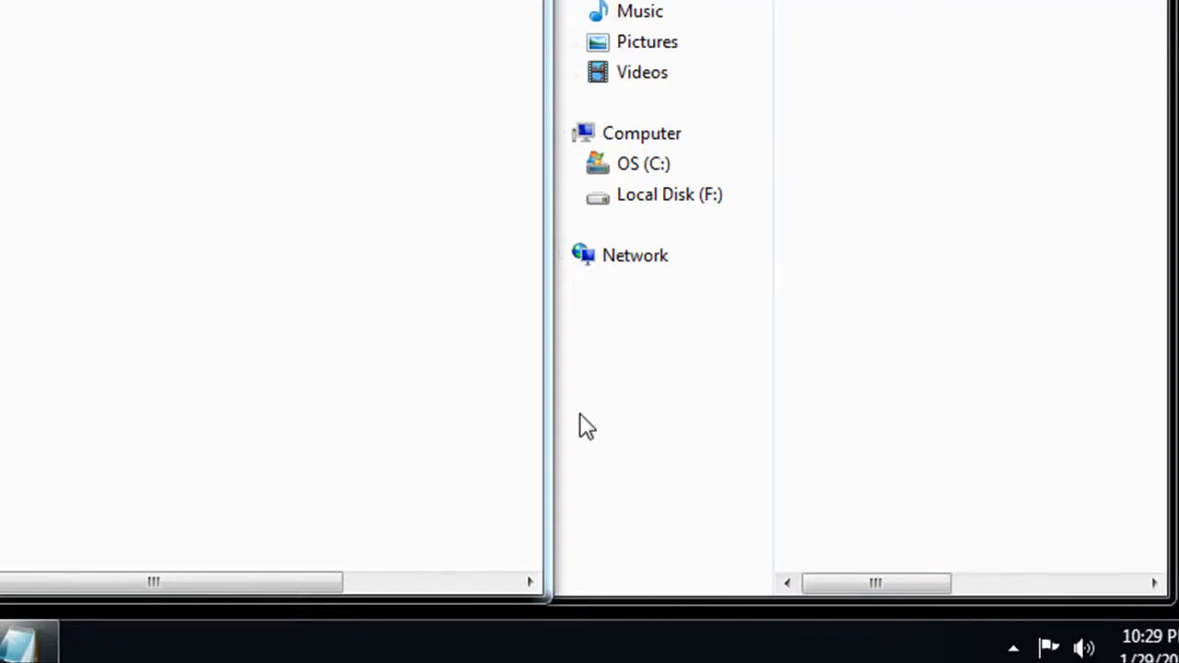
click(1013, 648)
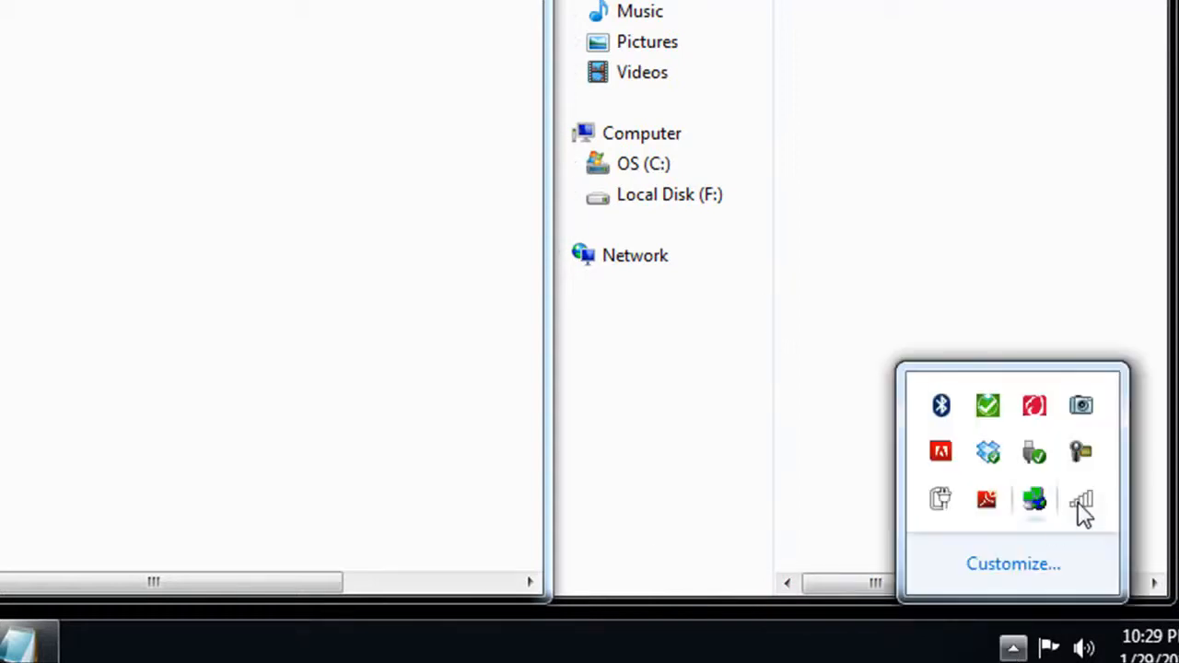
click(1013, 648)
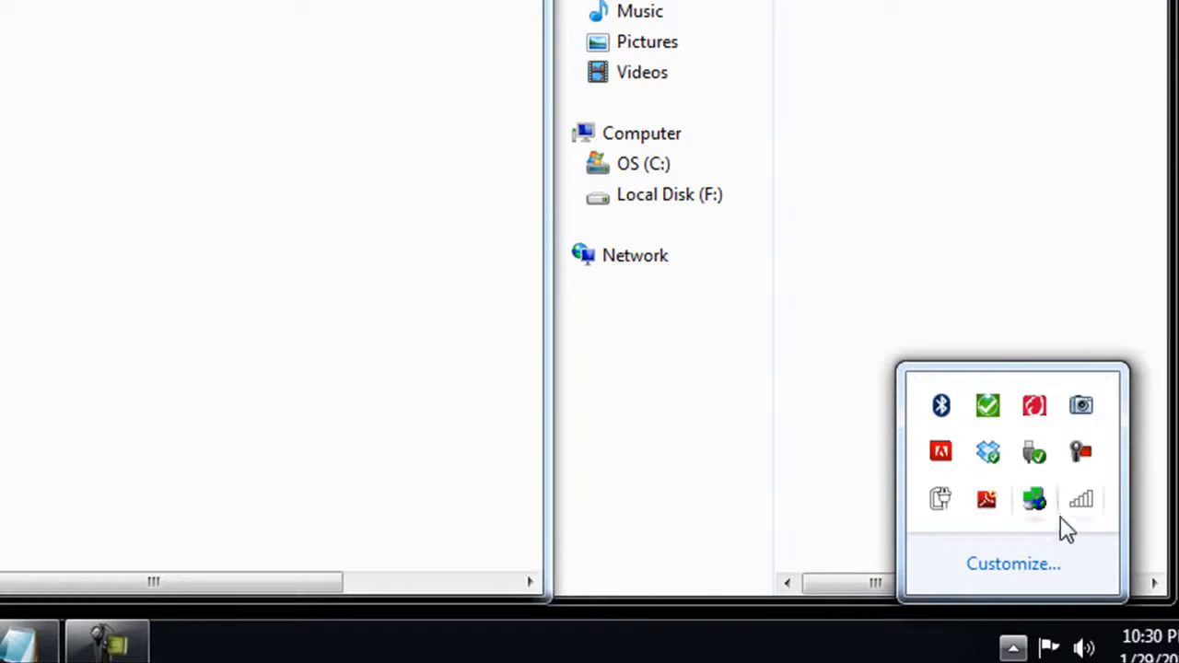
Step: Disconnect the VPN through the OpenVPN GUI notification icon
mouse_move(1032, 509)
right_click(1037, 506)
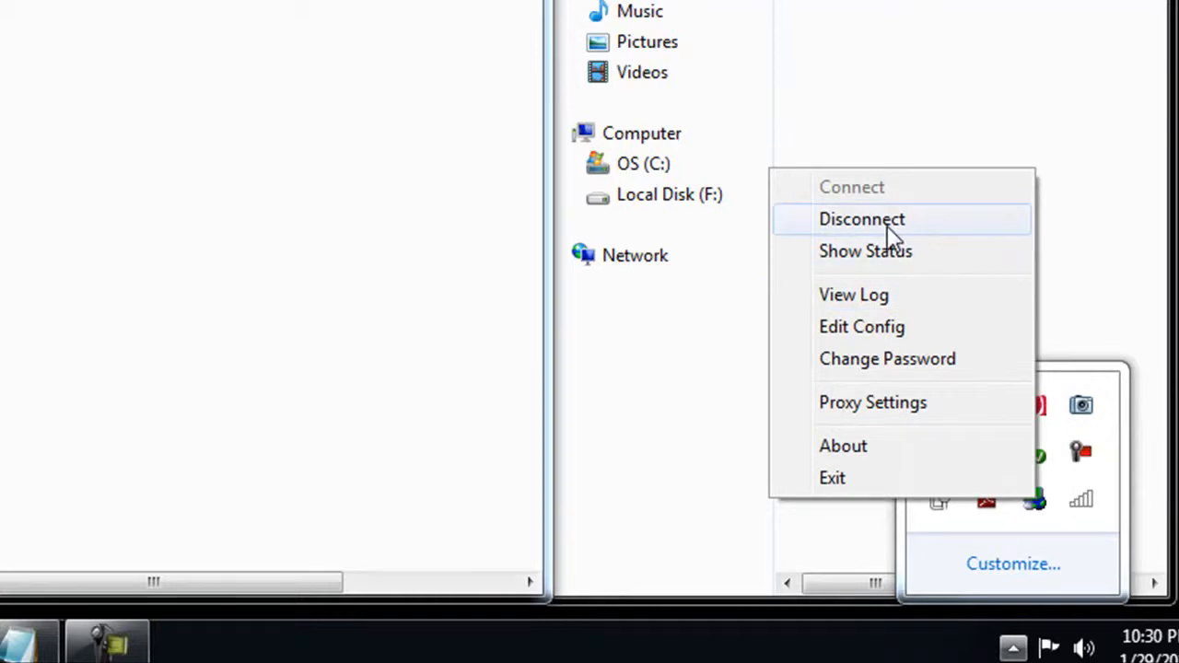
click(862, 219)
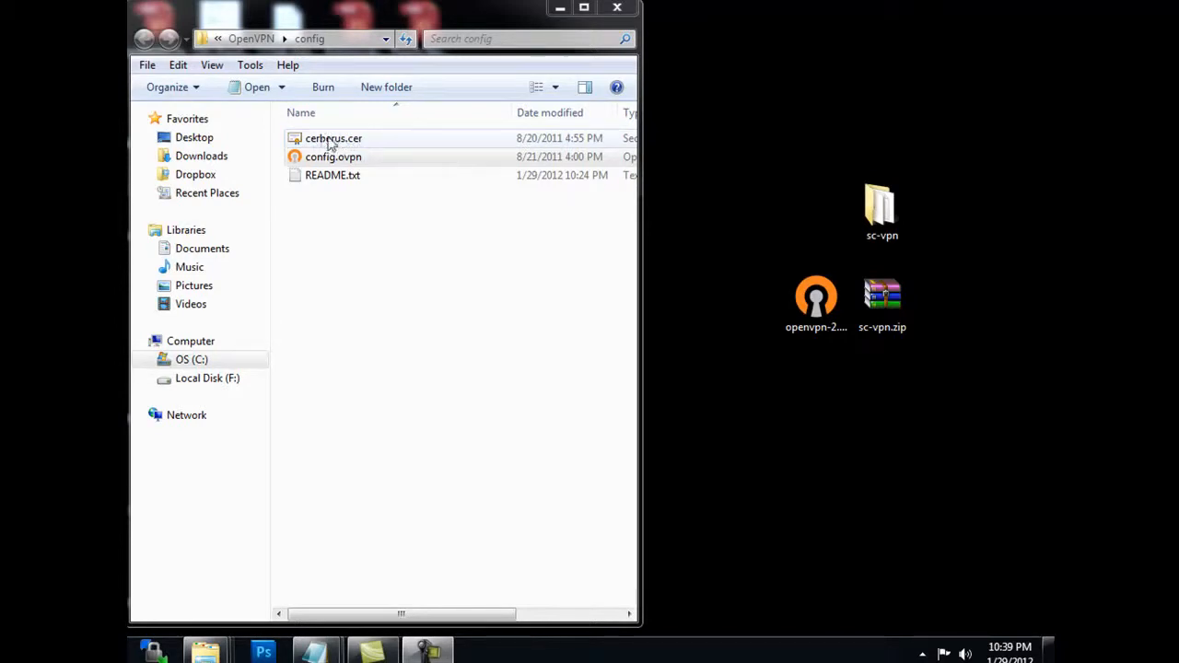
Step: Check the names of the cerberus.cer and config.ovpn files in the OpenVPN config folder
click(327, 144)
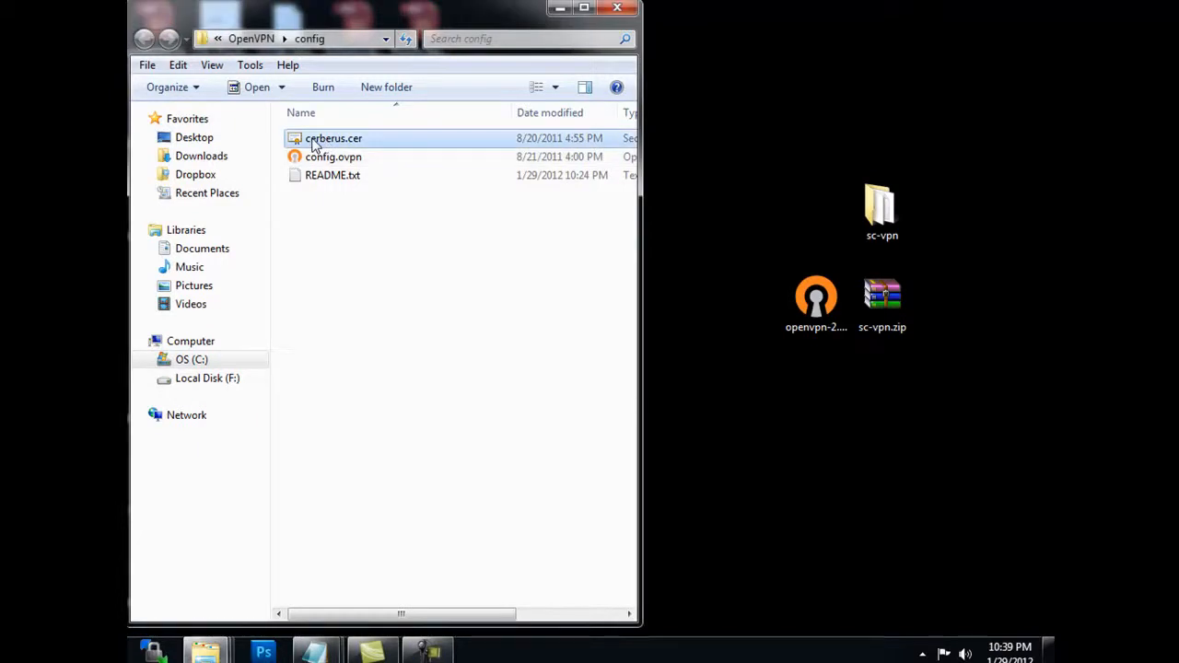
click(381, 141)
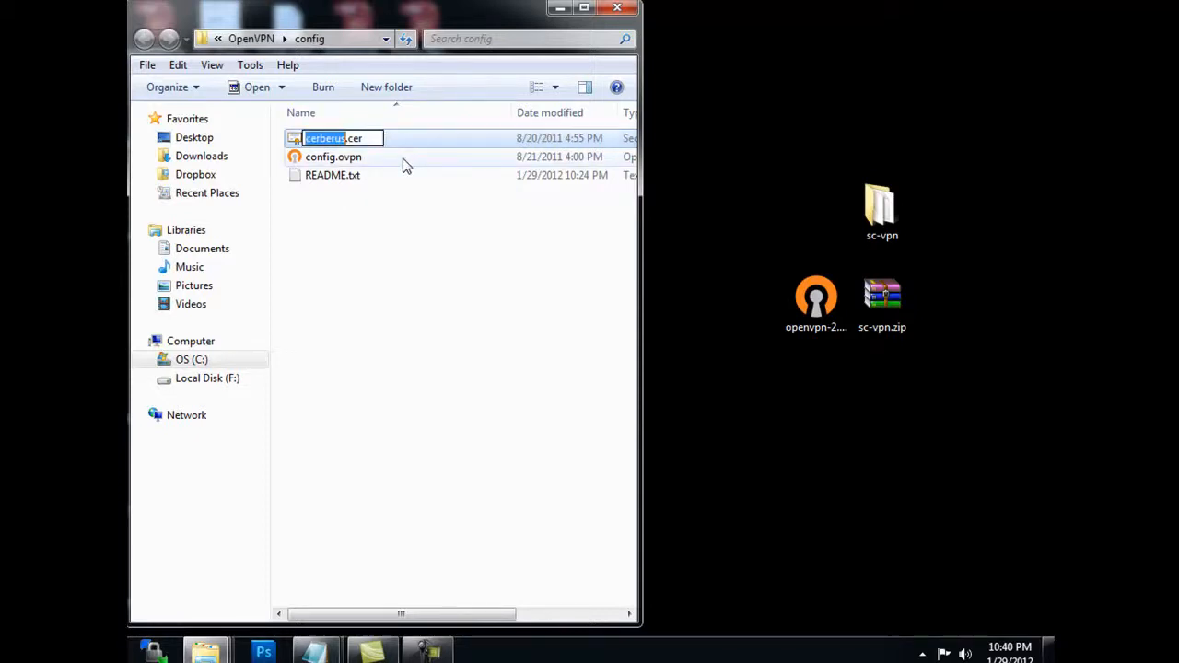
click(403, 164)
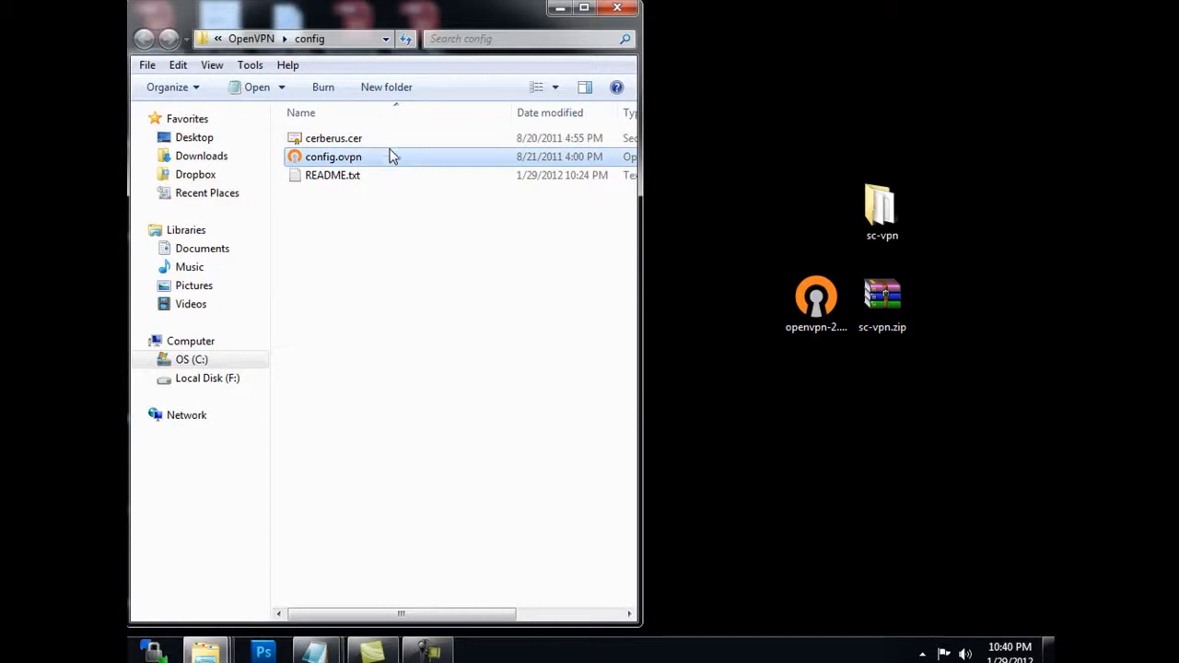
click(391, 147)
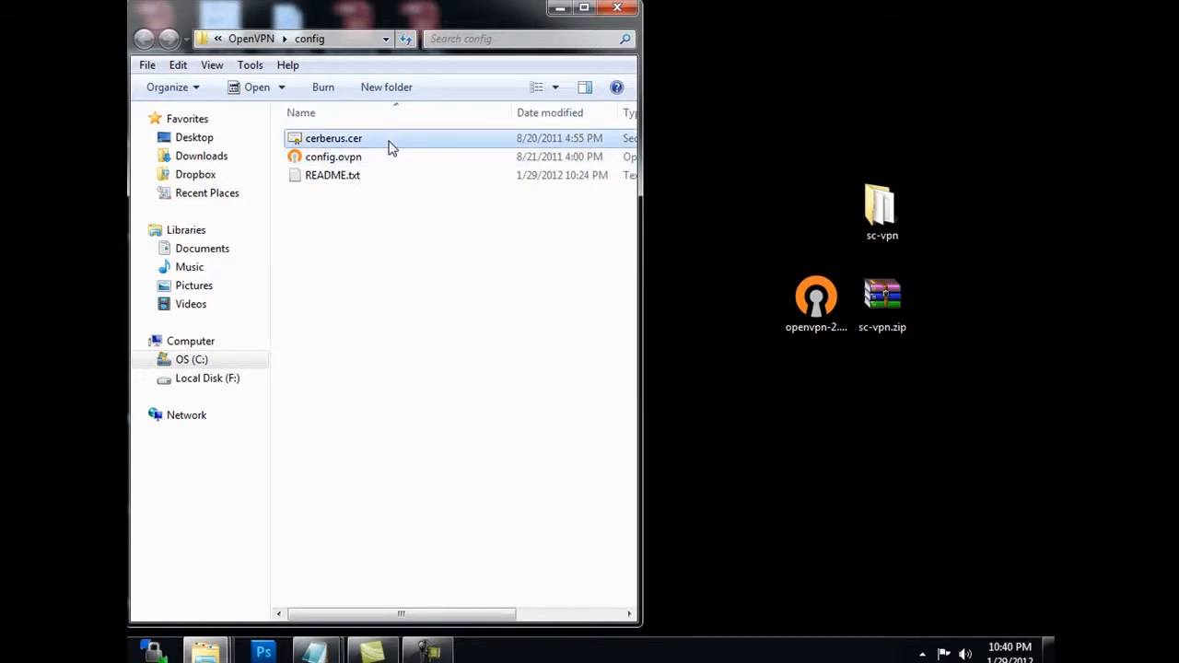
click(348, 161)
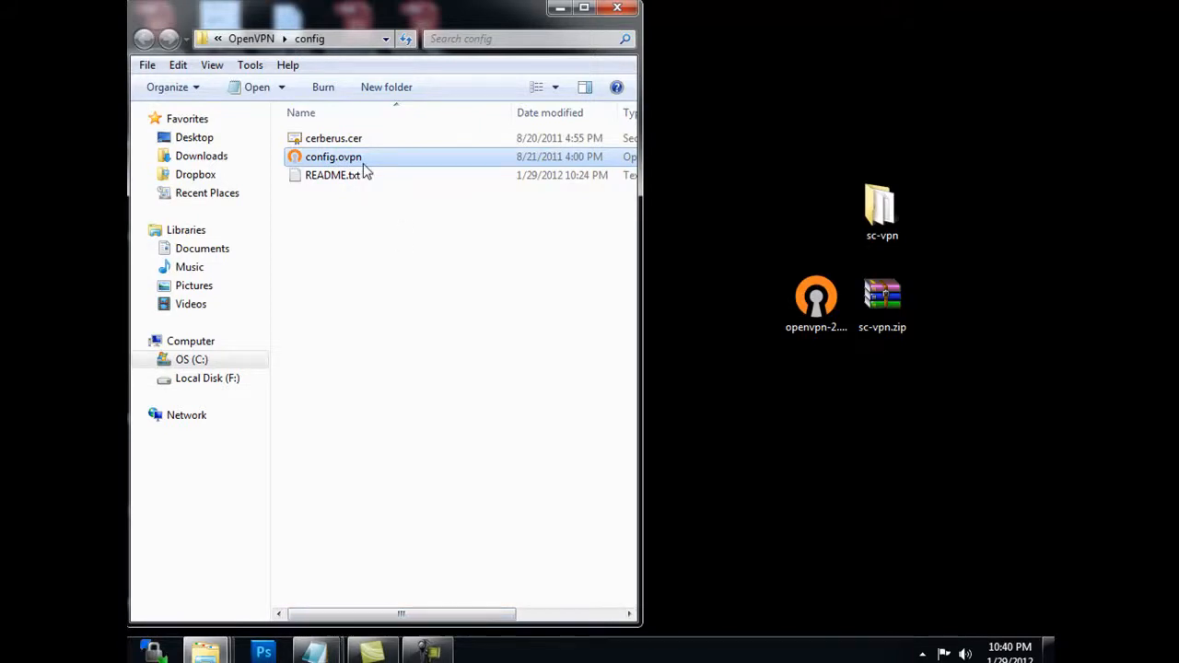
Step: Switch to config.ovpn in Notepad and review its dev tap and proto udp lines
mouse_move(333, 656)
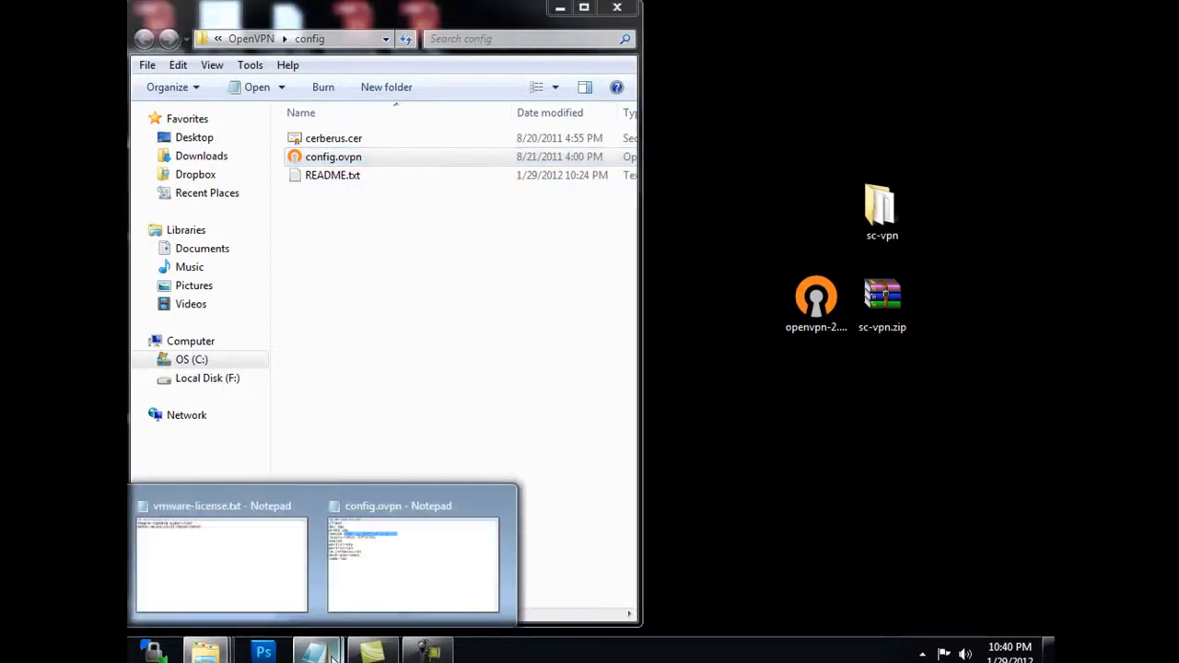
click(426, 510)
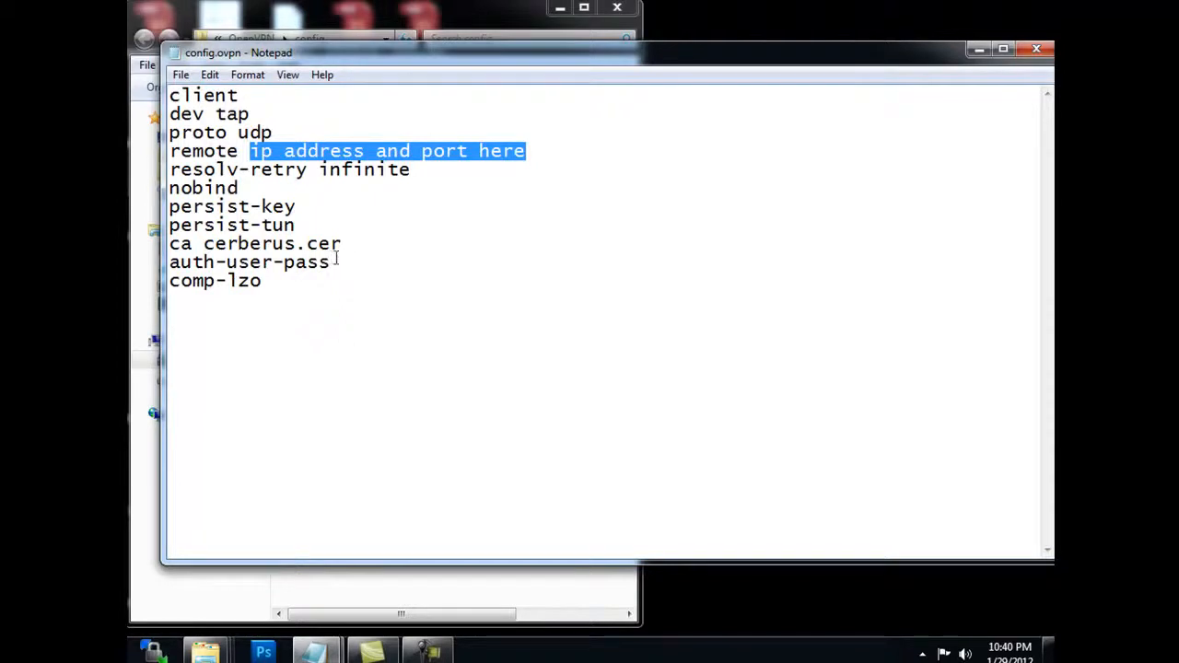
mouse_move(245, 96)
mouse_down()
mouse_move(161, 109)
mouse_move(250, 115)
mouse_up()
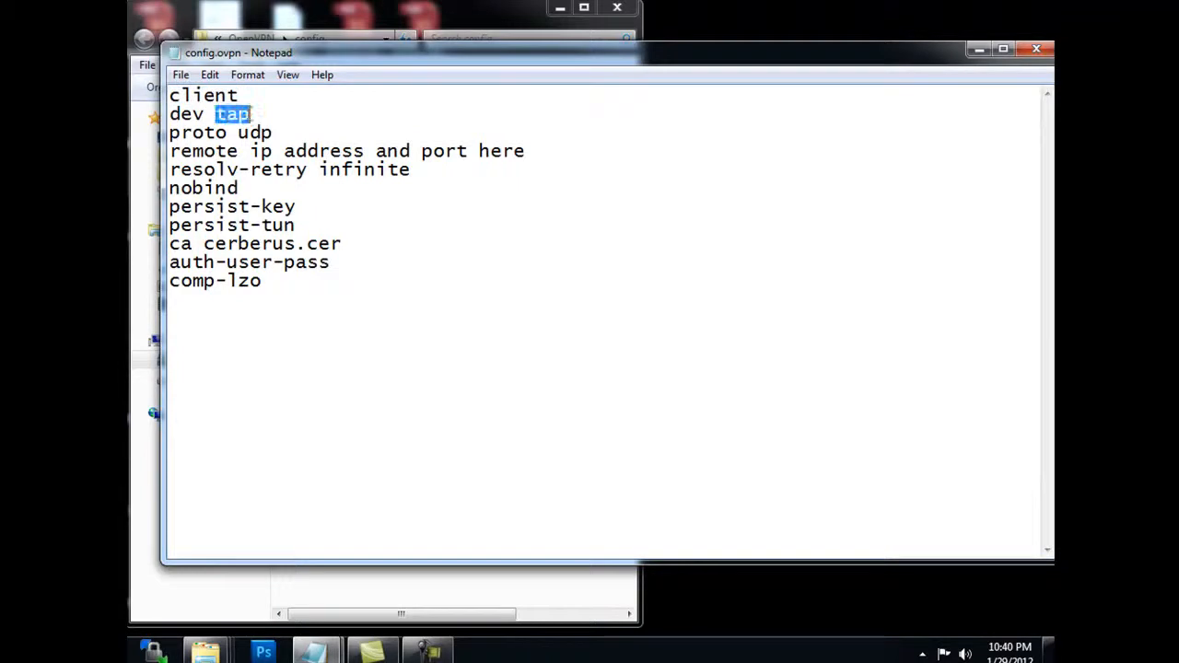
drag(171, 133, 229, 133)
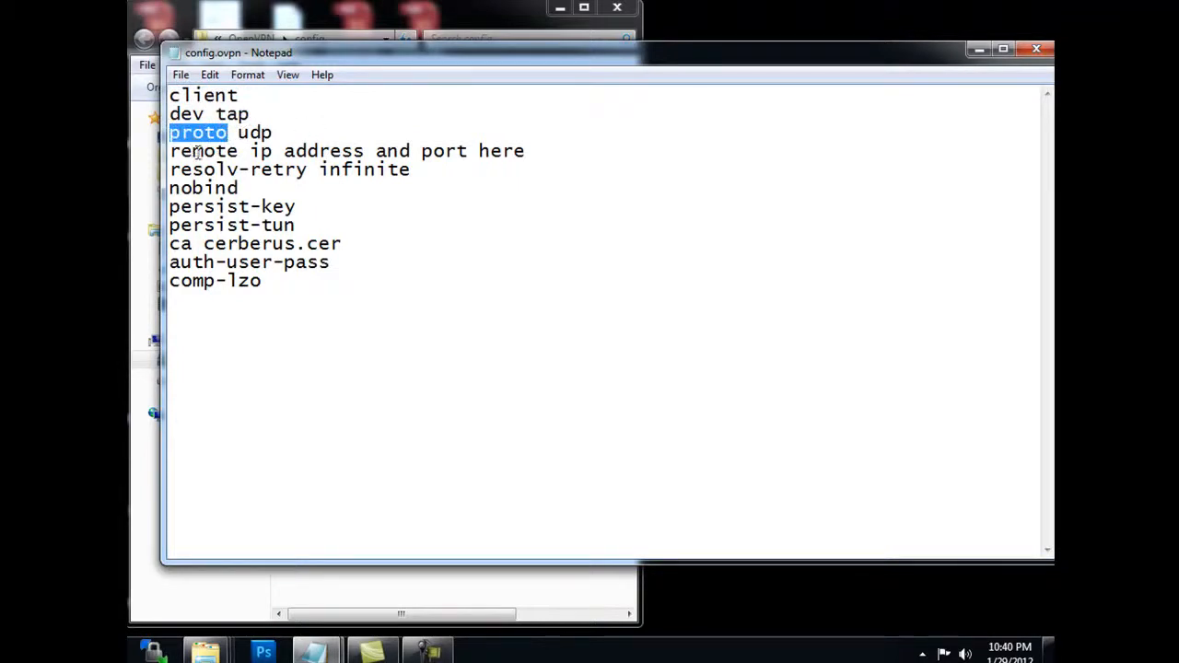
Step: Replace the address and port placeholder on the remote line of config.ovpn with 30.44.55.66:1140
drag(252, 151, 527, 150)
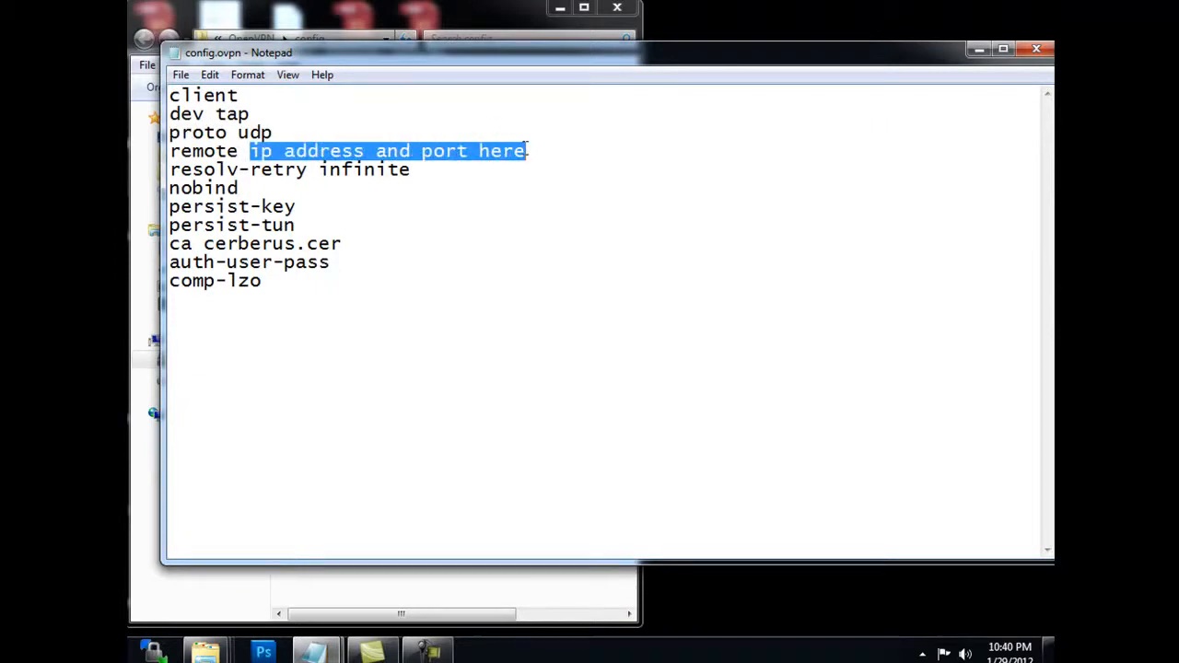
text(30.44)
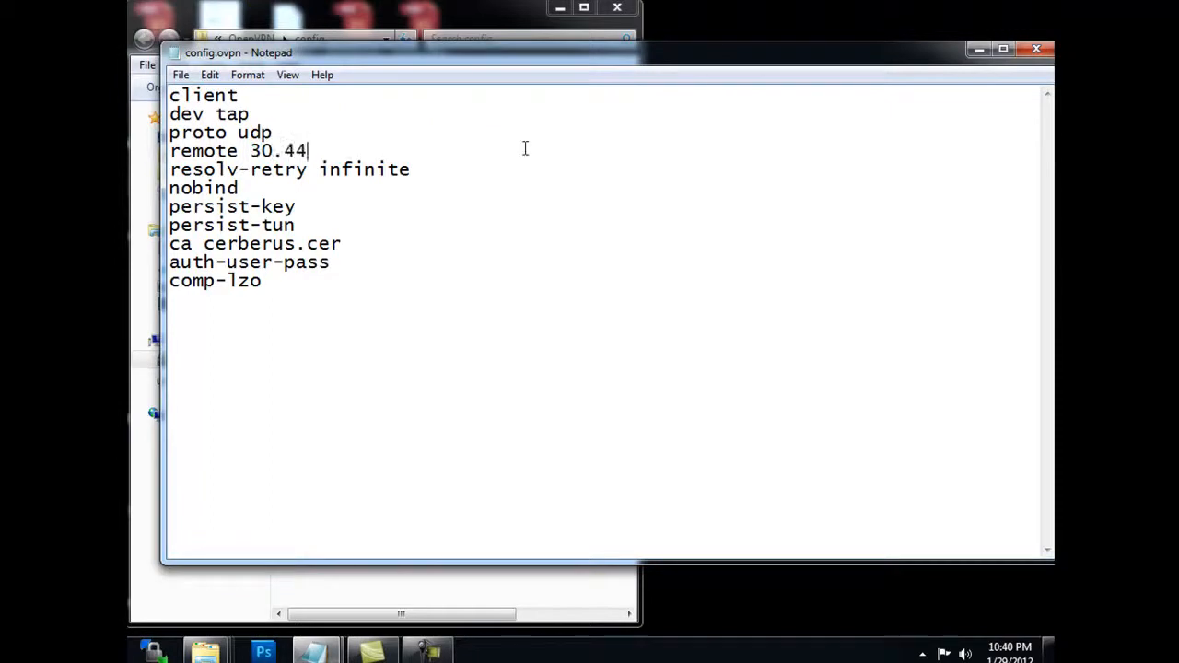
text(.55.66)
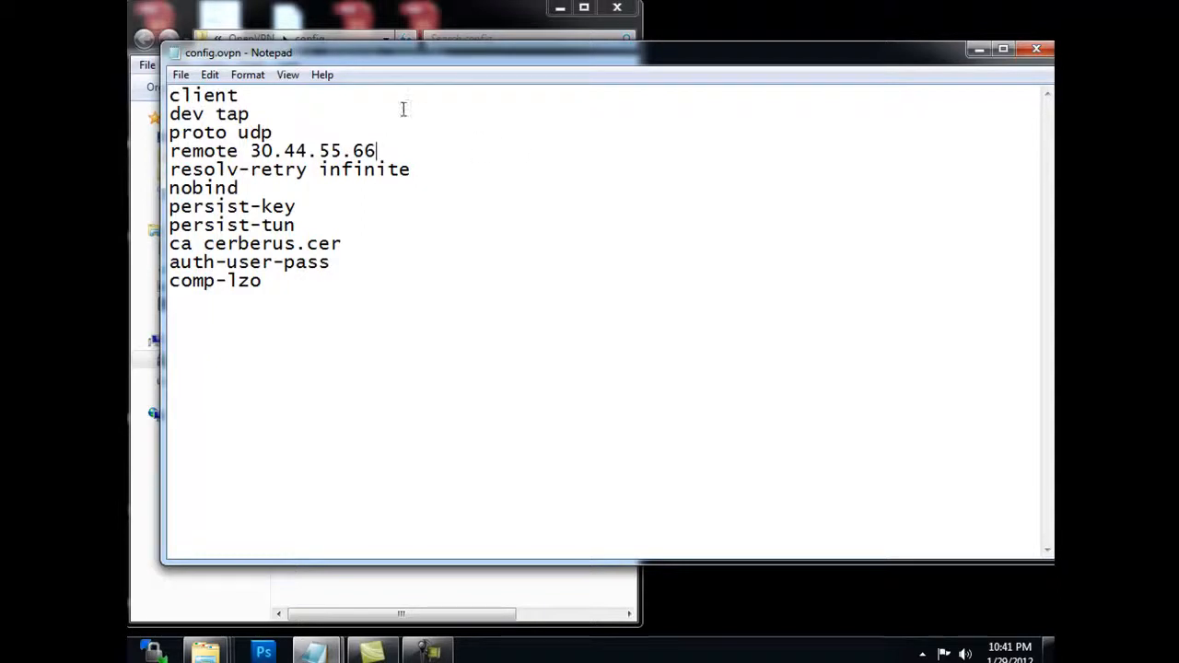
text(:1140)
drag(390, 150, 442, 146)
click(391, 150)
drag(250, 150, 439, 150)
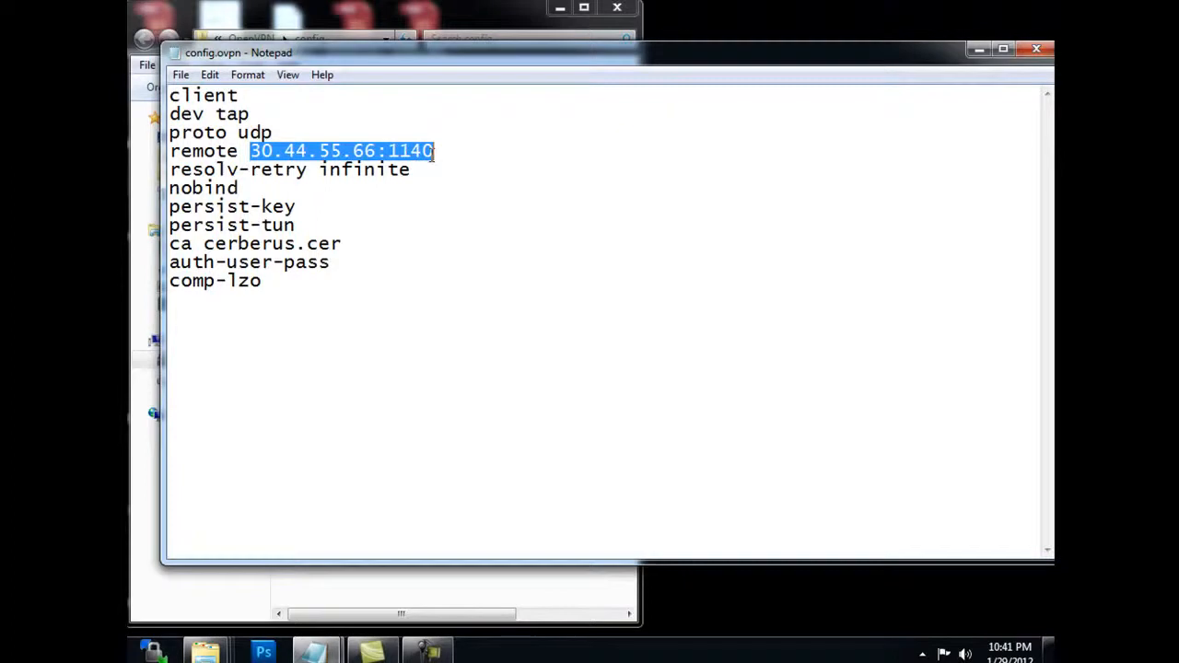
click(442, 199)
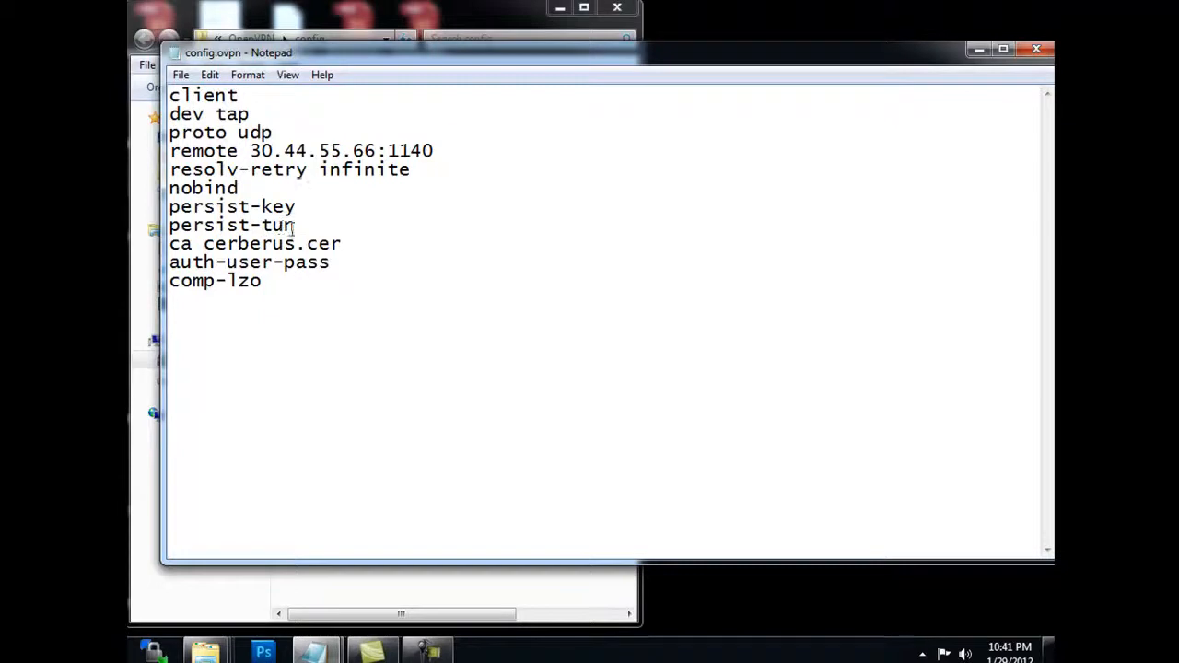
Step: Review the remote and ca cerberus.cer lines of config.ovpn, narrowing the Notepad window to uncover the desktop icons
drag(169, 245, 344, 243)
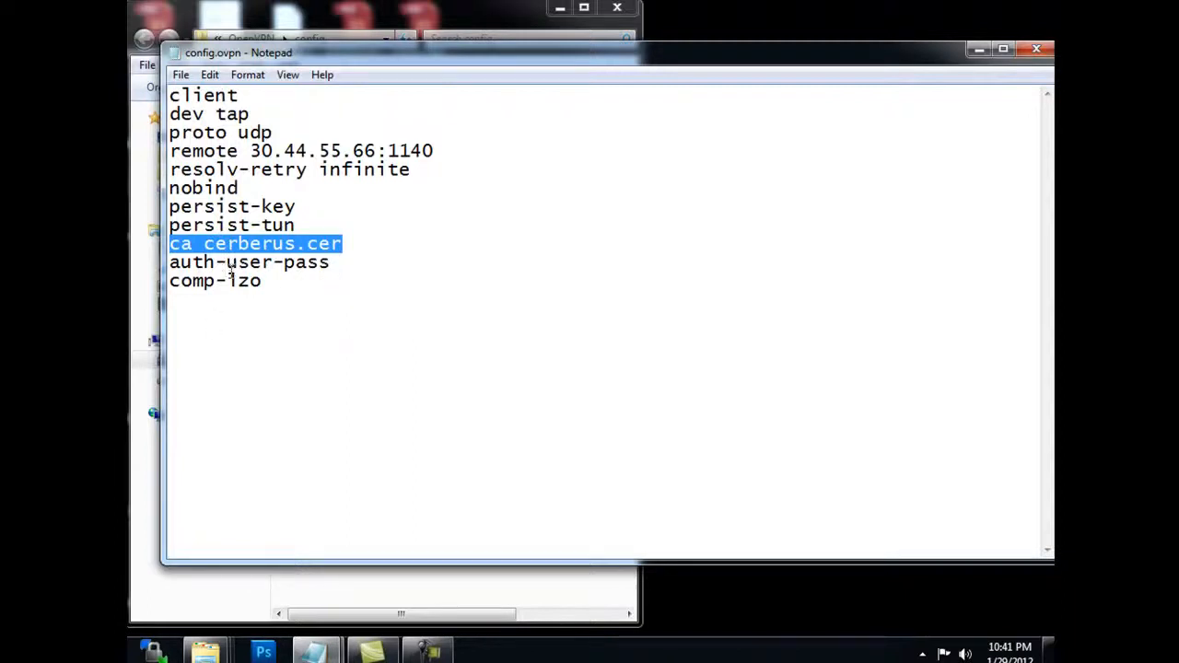
click(279, 302)
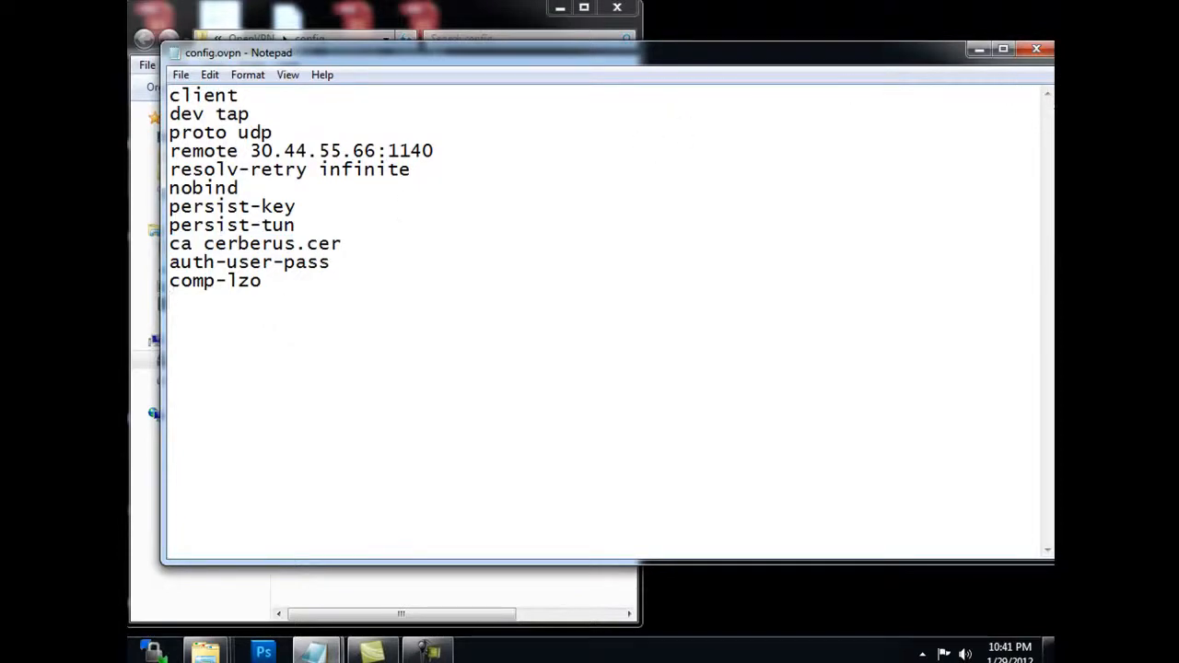
drag(1054, 120, 764, 120)
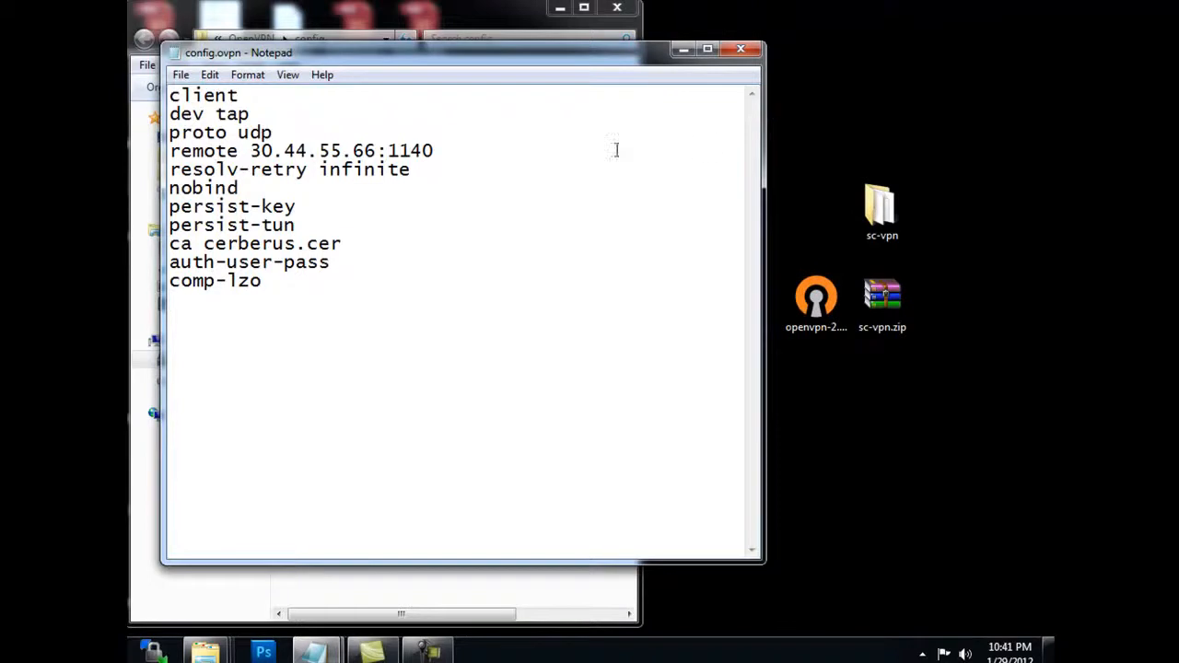
drag(251, 150, 445, 156)
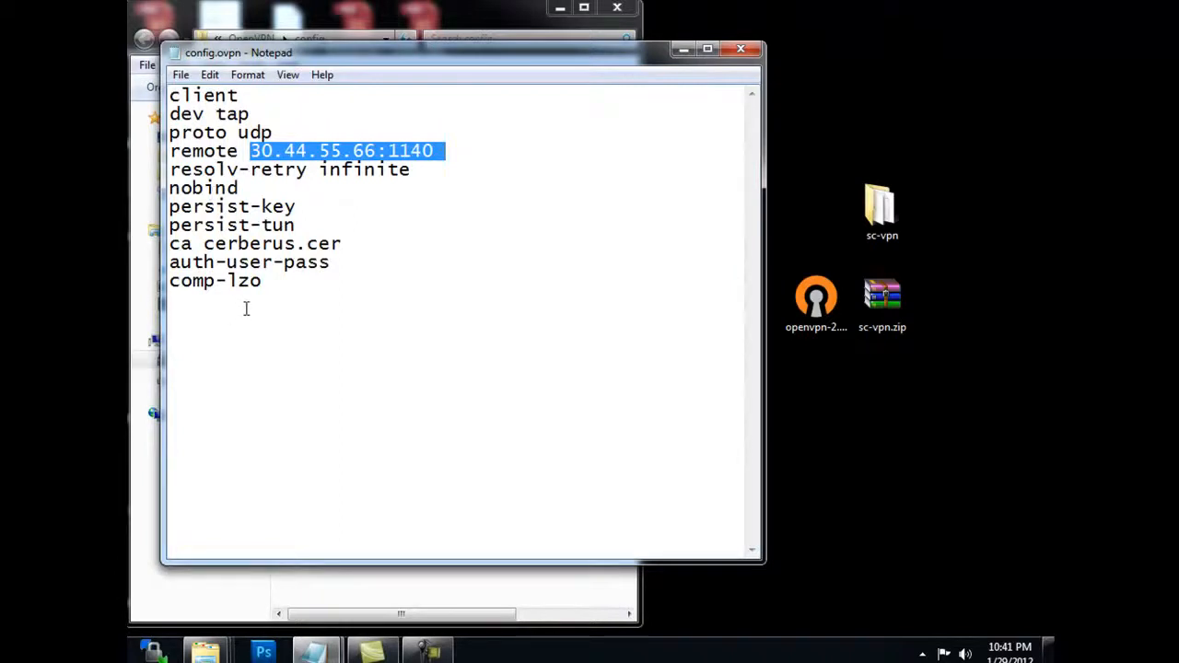
drag(169, 244, 340, 249)
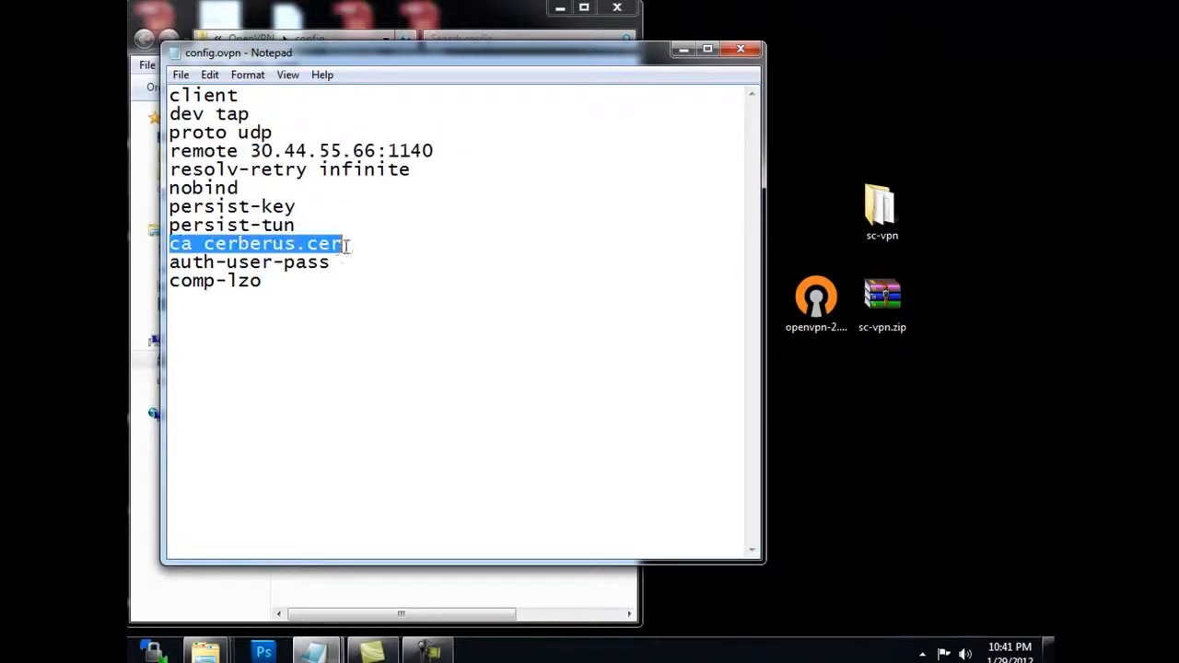
click(298, 279)
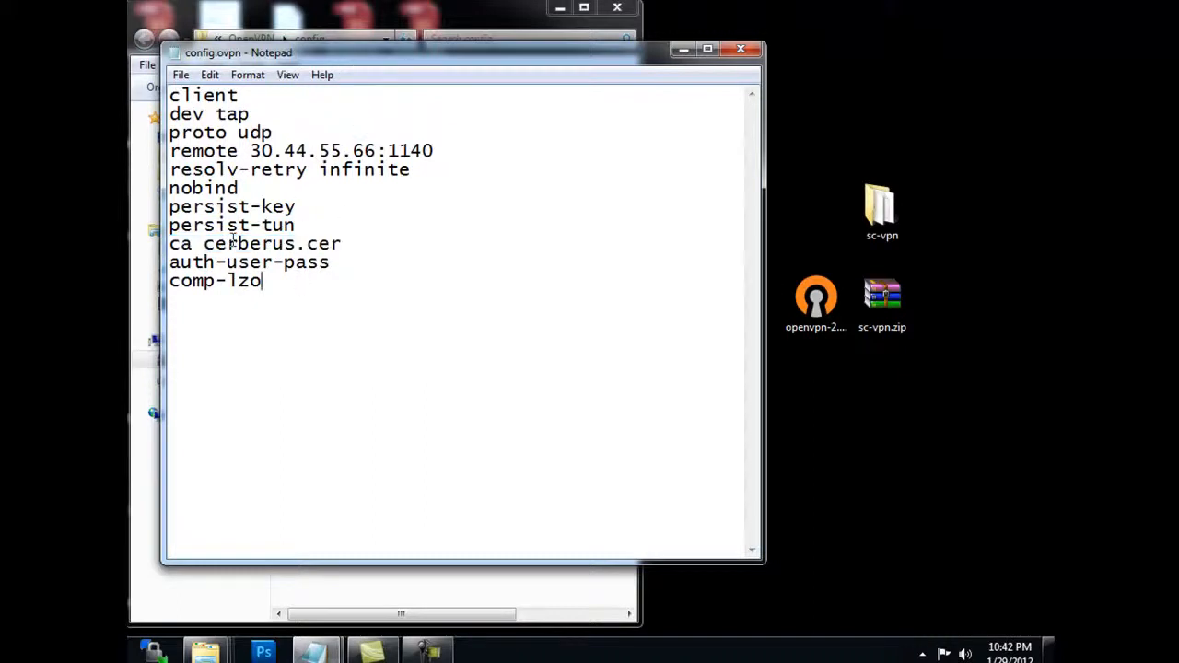
Step: Compare the certificate name on the ca line with the file in the config folder, moving the Notepad window aside
drag(205, 244, 369, 237)
drag(315, 55, 608, 57)
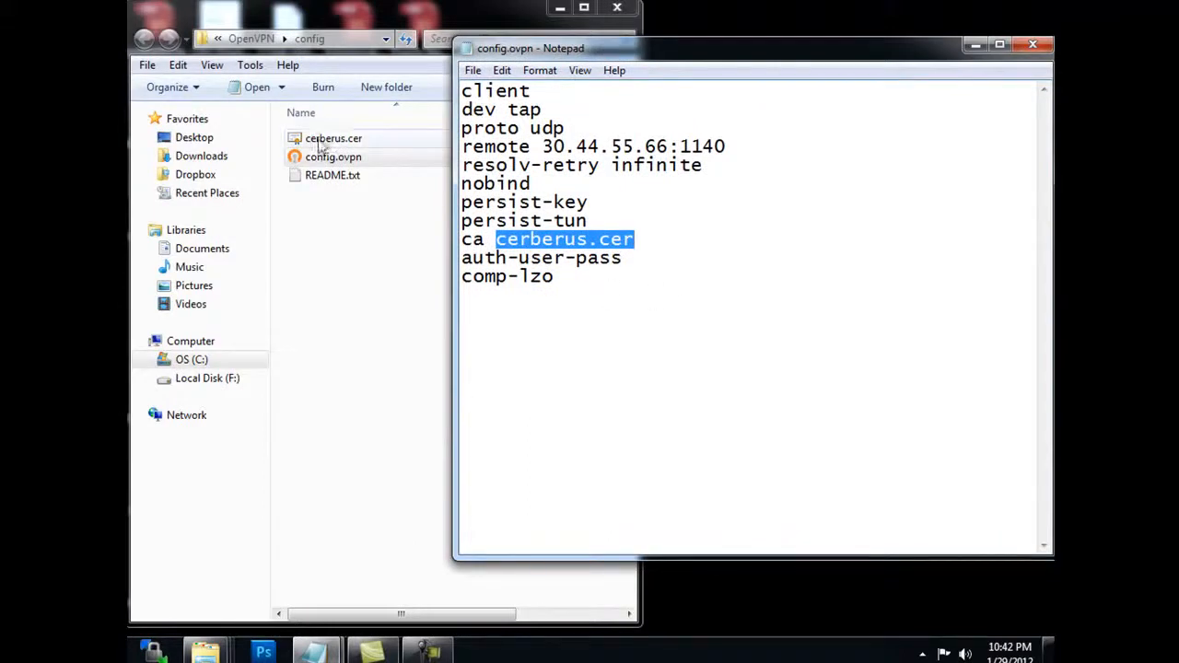
drag(940, 48, 818, 63)
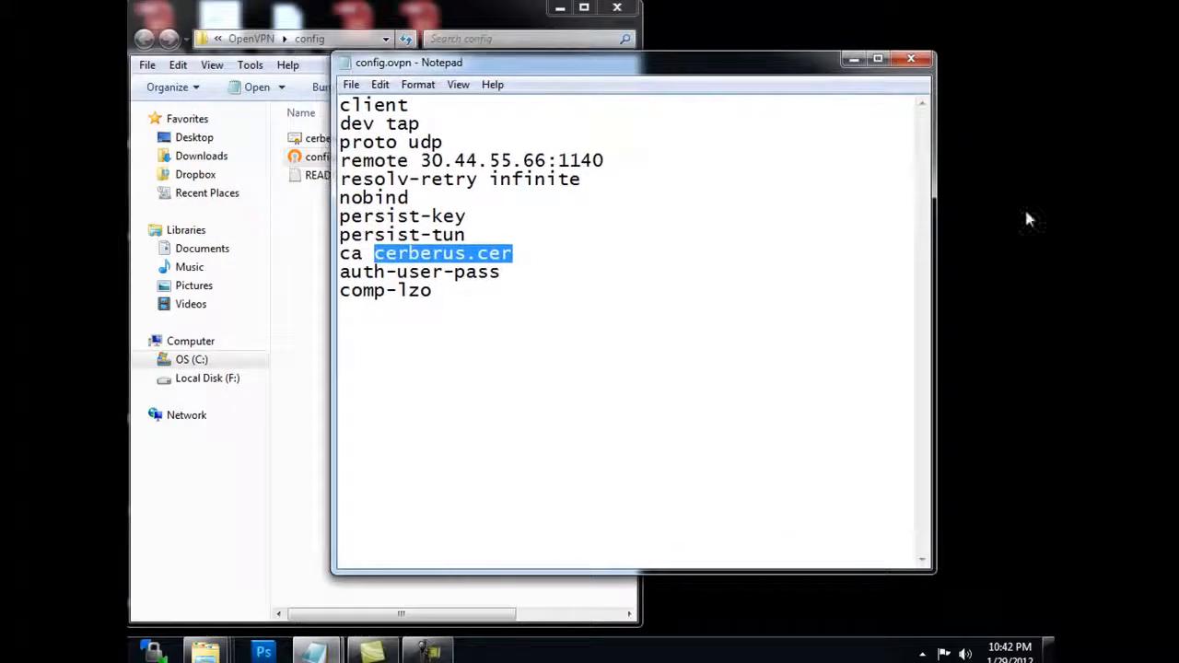